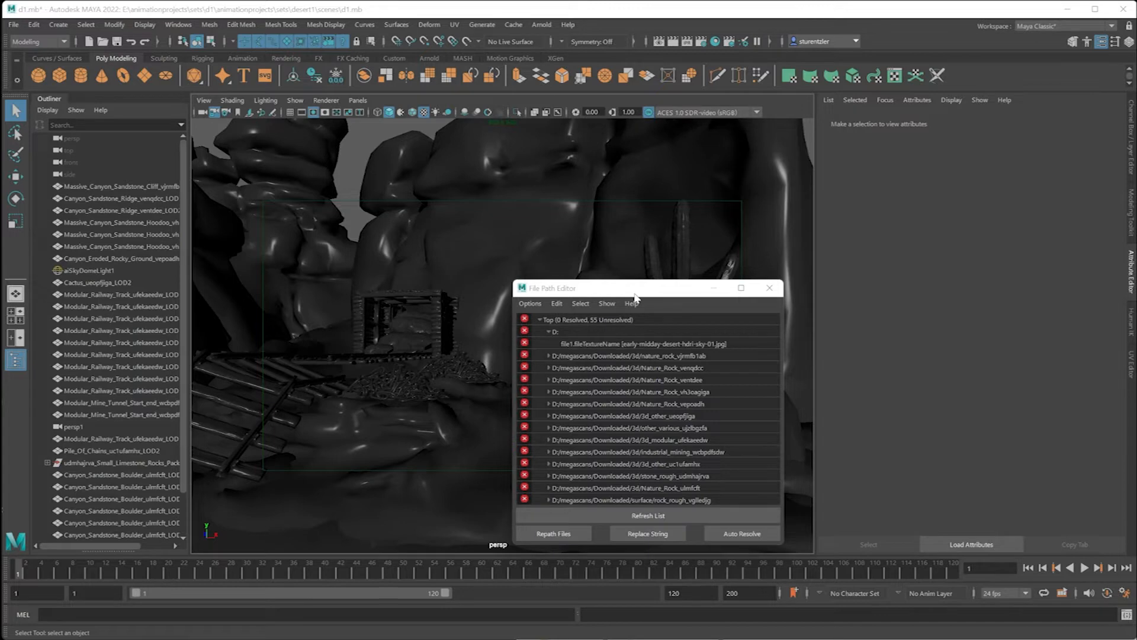
# Inspect the large sandstone hoodoo's material and the layered texture feeding its base colour
pyautogui.click(499, 192)
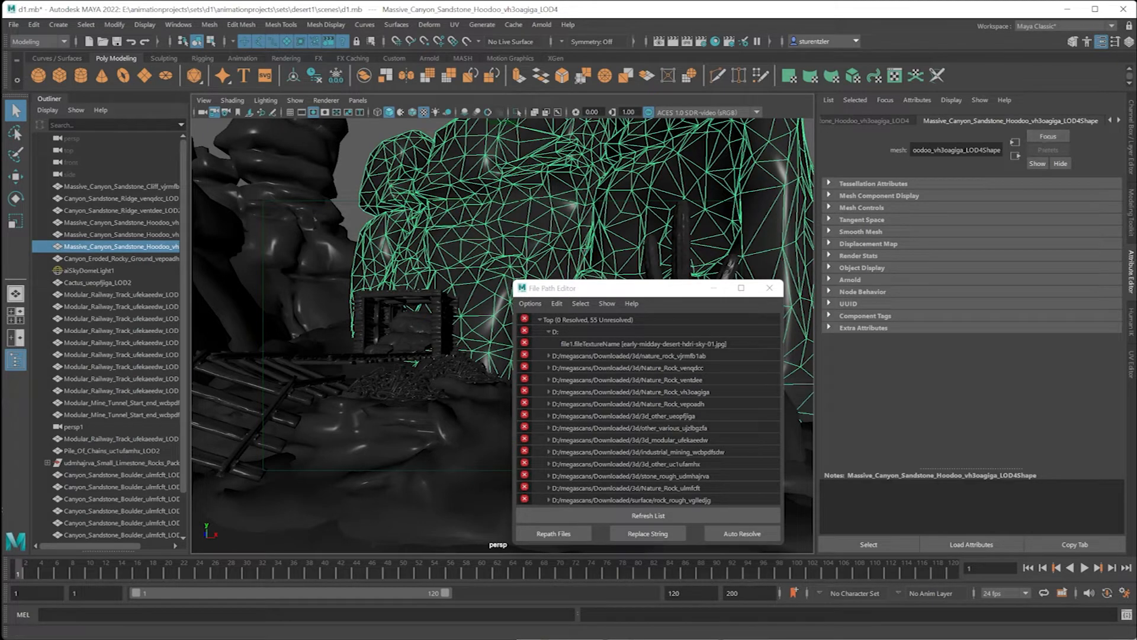
pyautogui.click(1119, 122)
pyautogui.click(1074, 122)
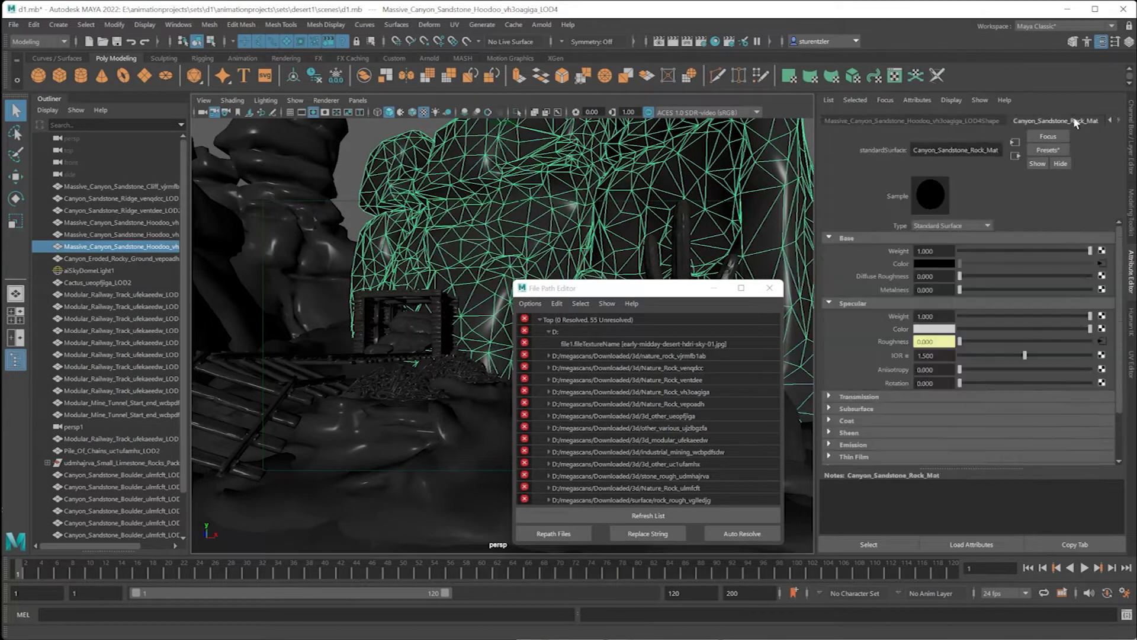
pyautogui.click(1102, 263)
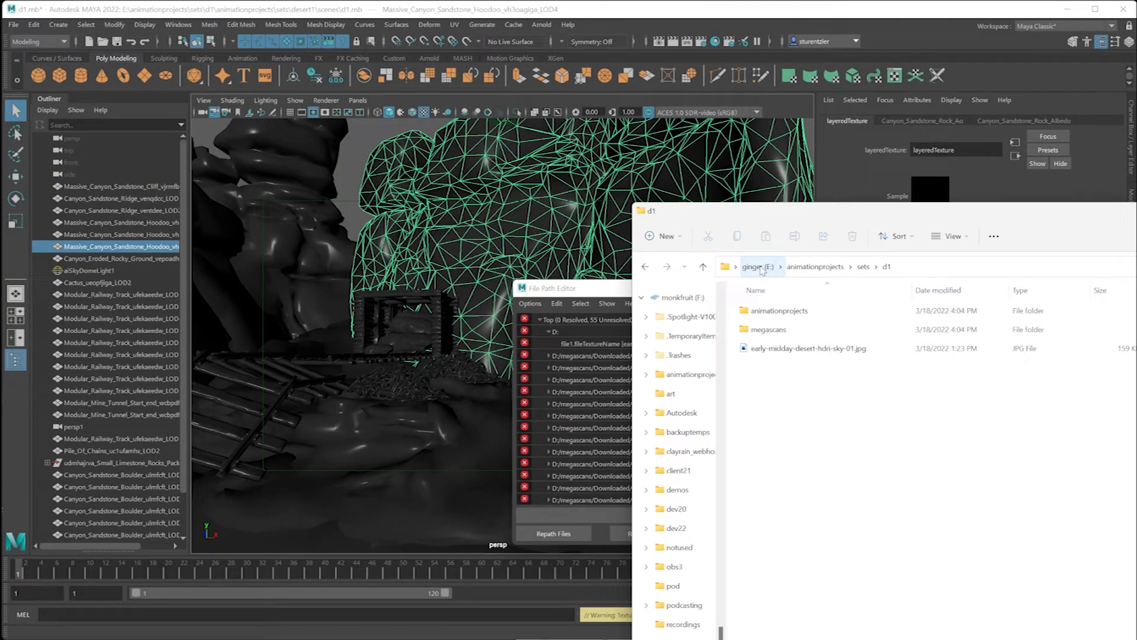
# Close the File Path Editor and show the scene in textured display
pyautogui.click(607, 289)
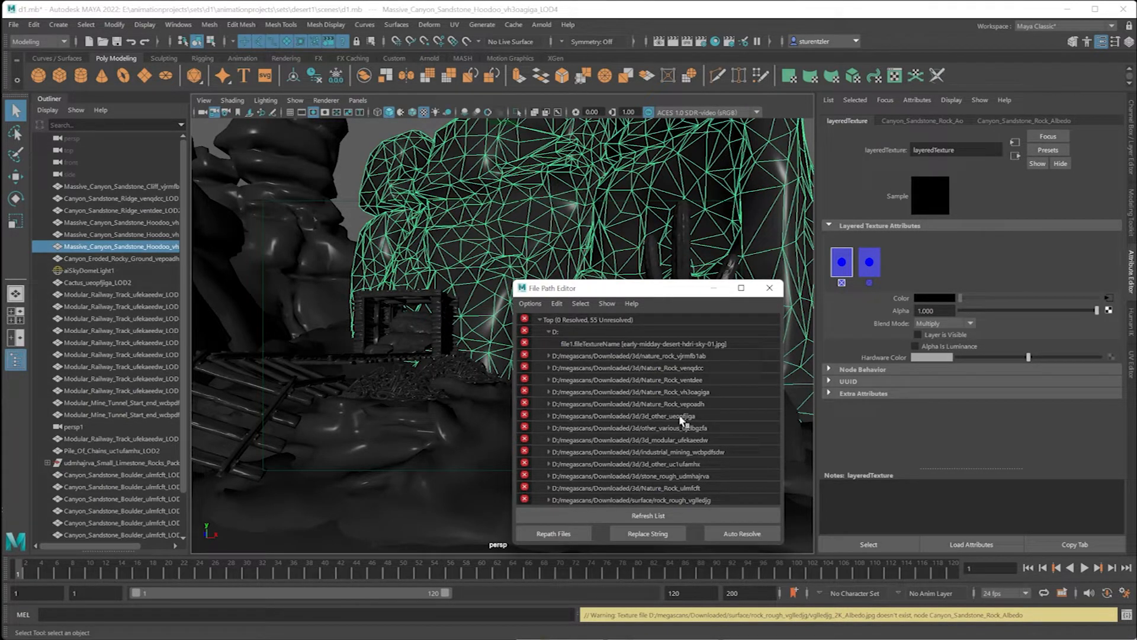
pyautogui.click(768, 289)
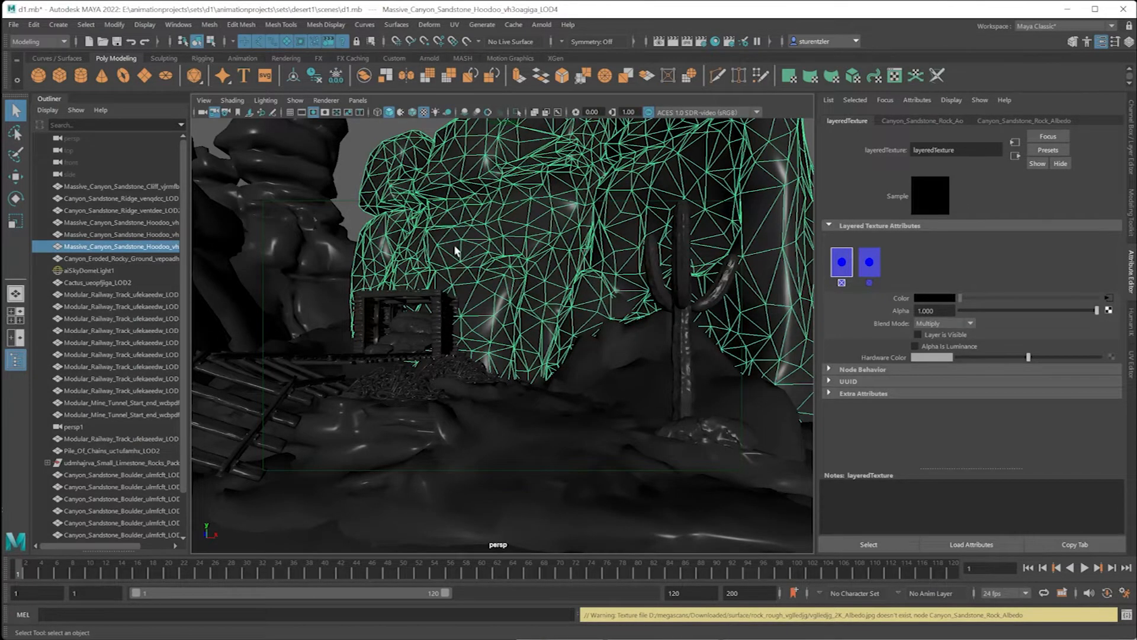
pyautogui.press('6')
pyautogui.press('6')
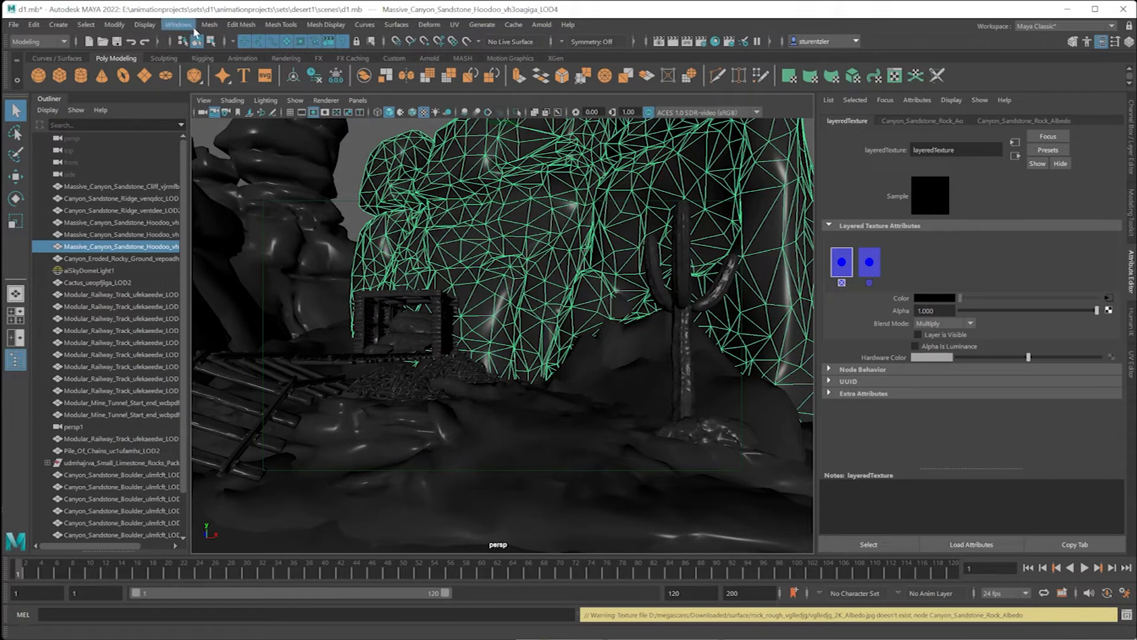
# Open the File Path Editor and view the Replace String options, cancelling without replacing anything
pyautogui.click(181, 28)
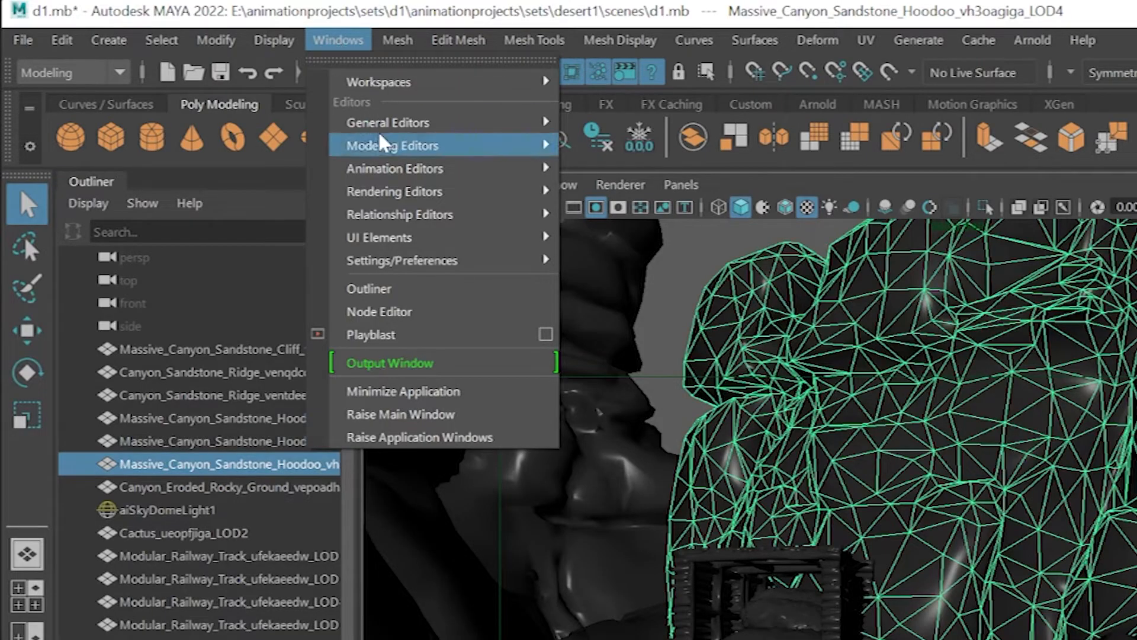
pyautogui.moveTo(385, 130)
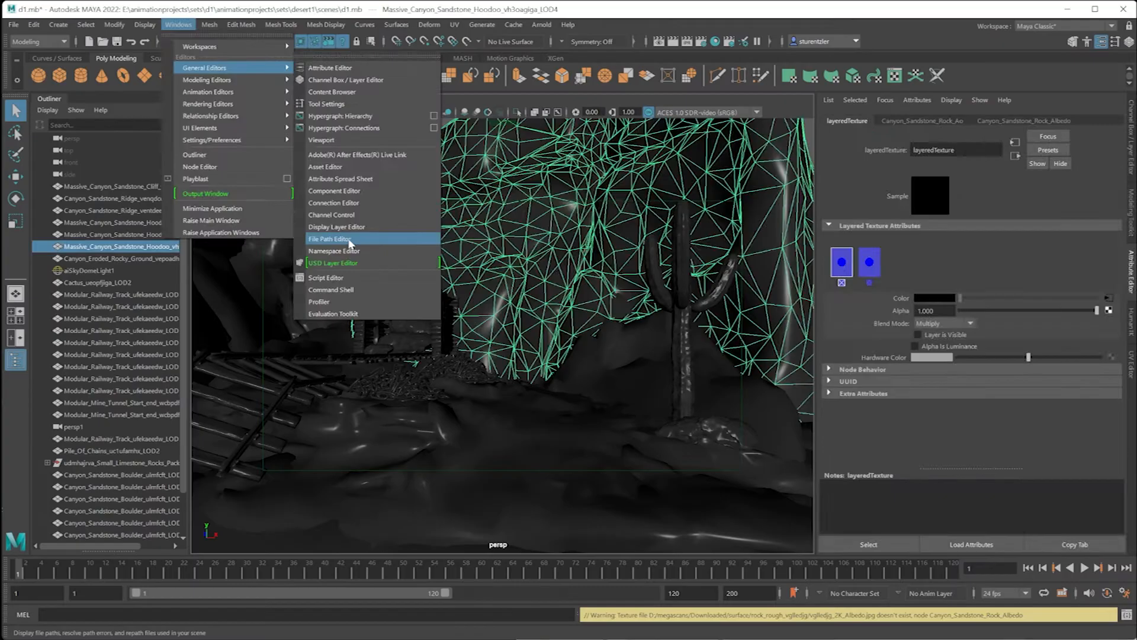
pyautogui.click(658, 450)
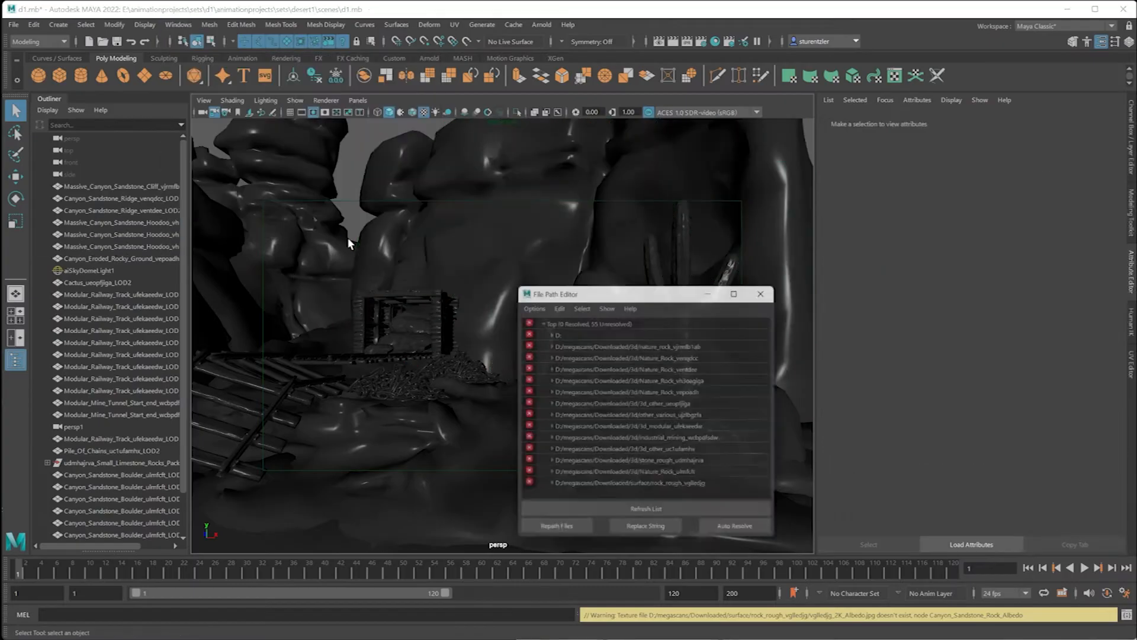
pyautogui.moveTo(576, 289); pyautogui.dragTo(529, 235)
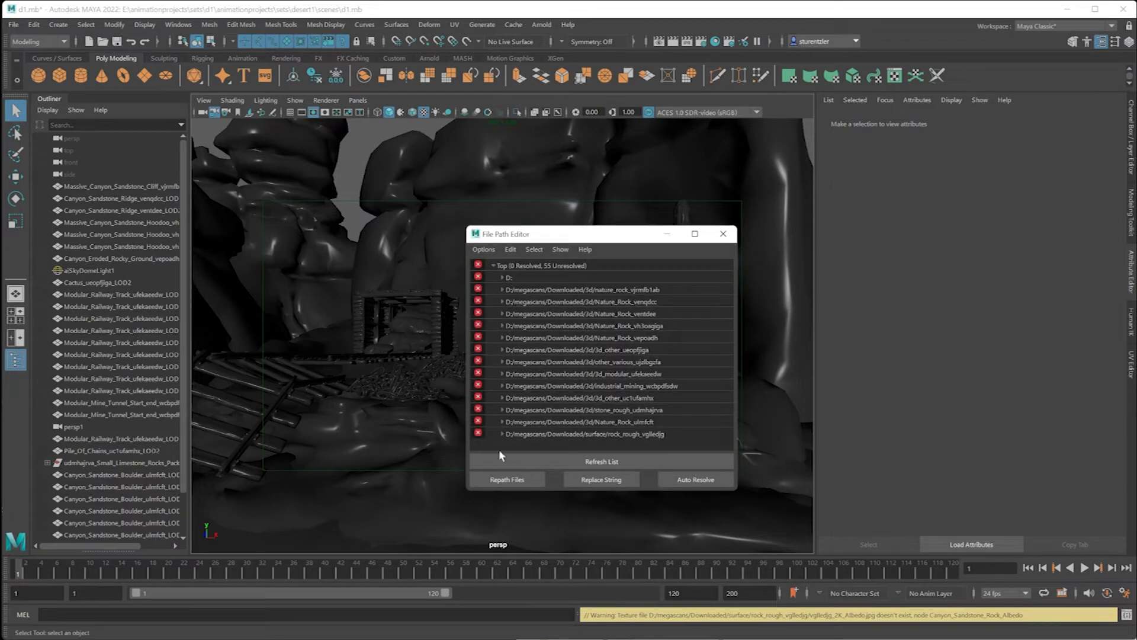
pyautogui.click(595, 481)
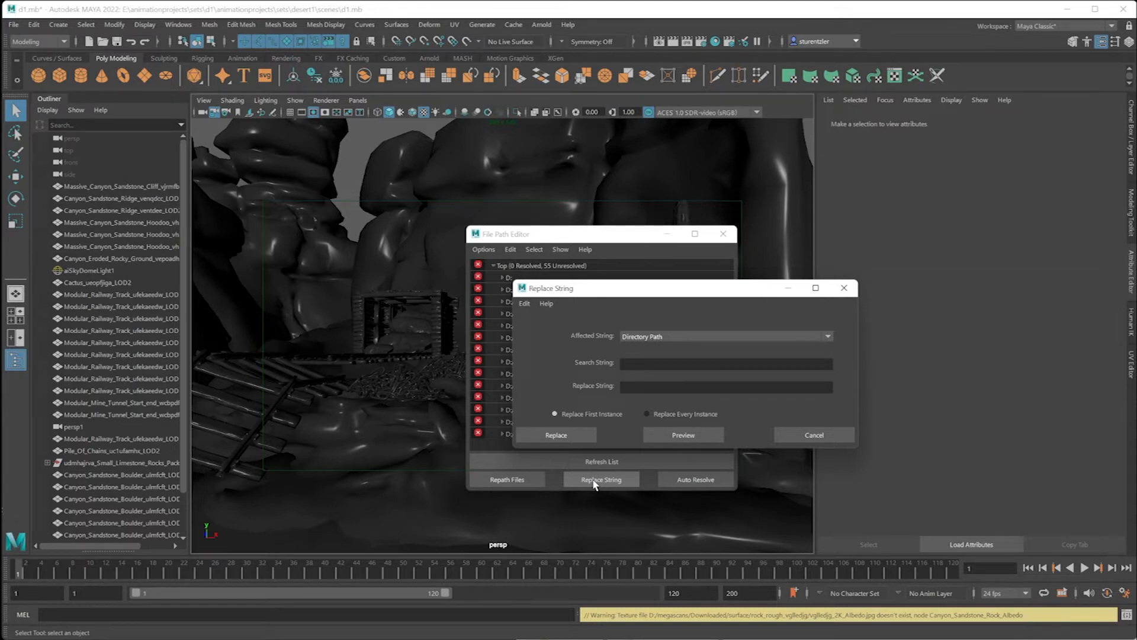
pyautogui.click(812, 435)
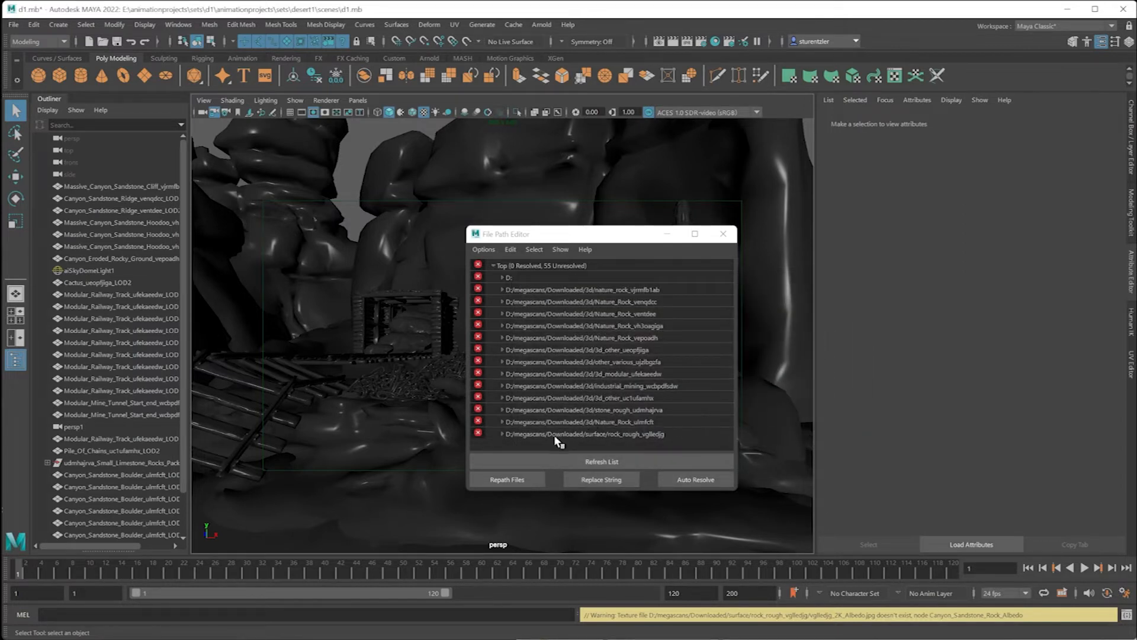
# Select every file path under Top in the File Path Editor and start Repath Files
pyautogui.click(514, 268)
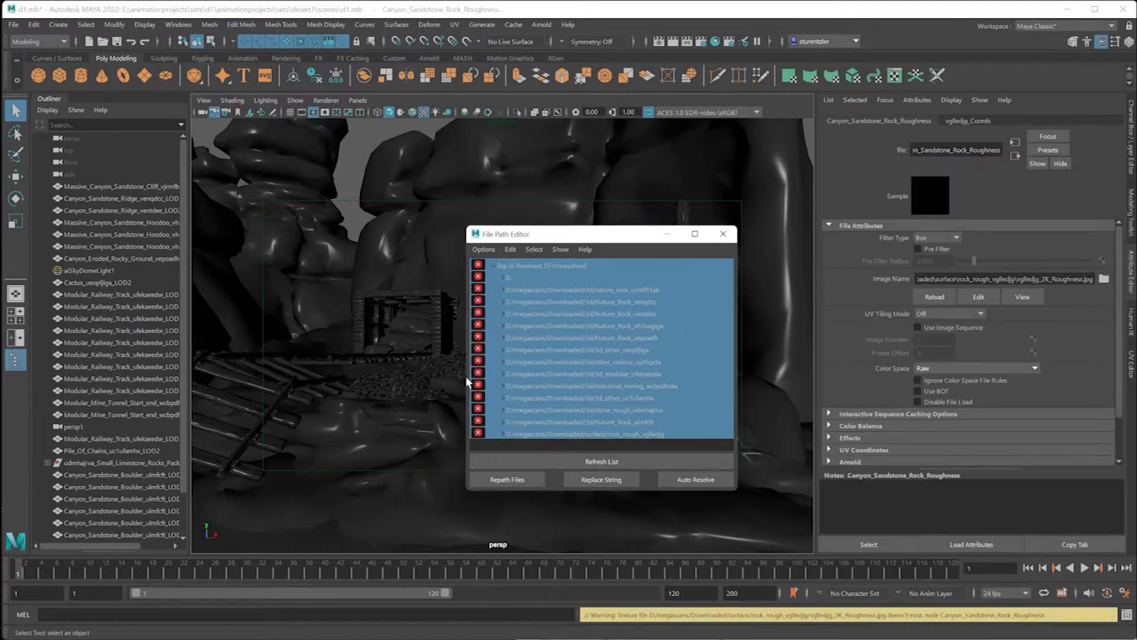
pyautogui.click(548, 300)
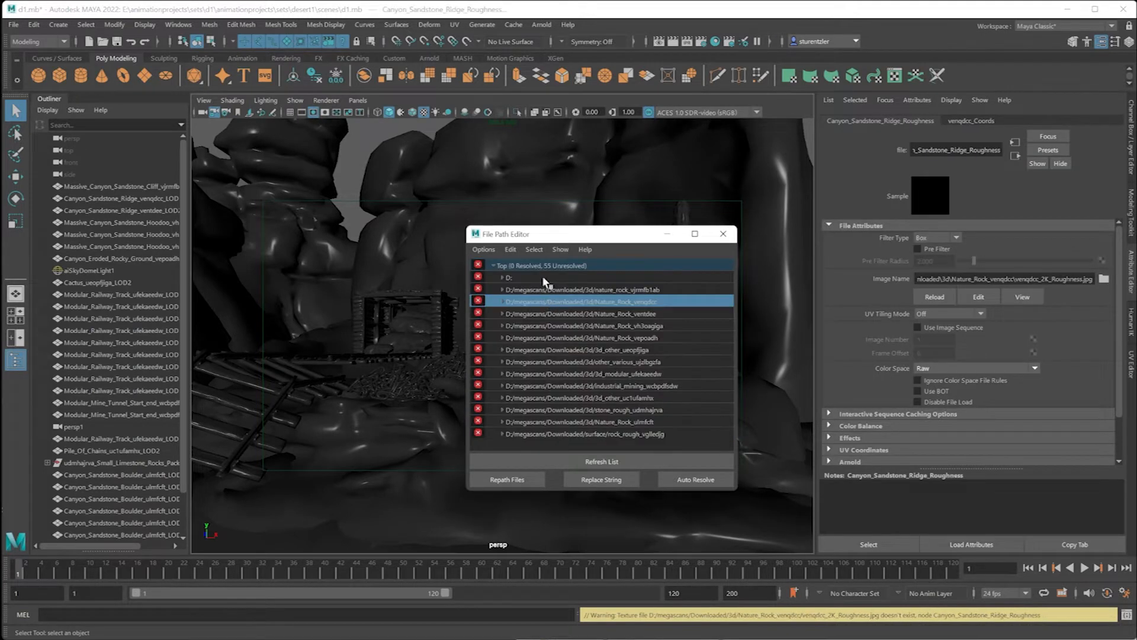
pyautogui.click(533, 268)
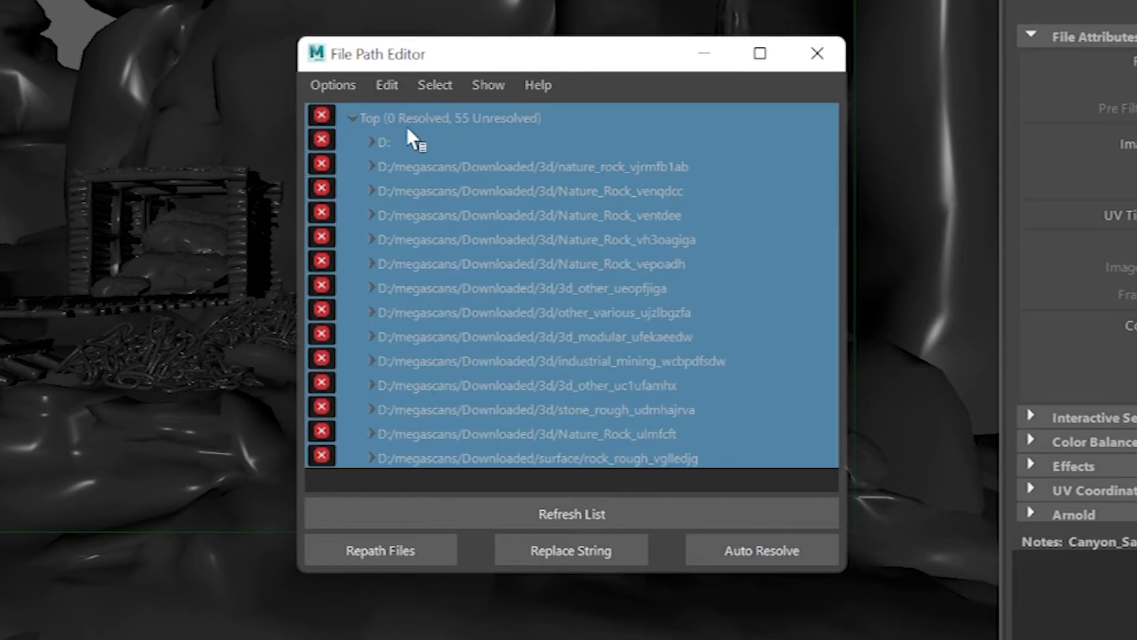
pyautogui.click(440, 215)
pyautogui.click(443, 118)
pyautogui.click(406, 553)
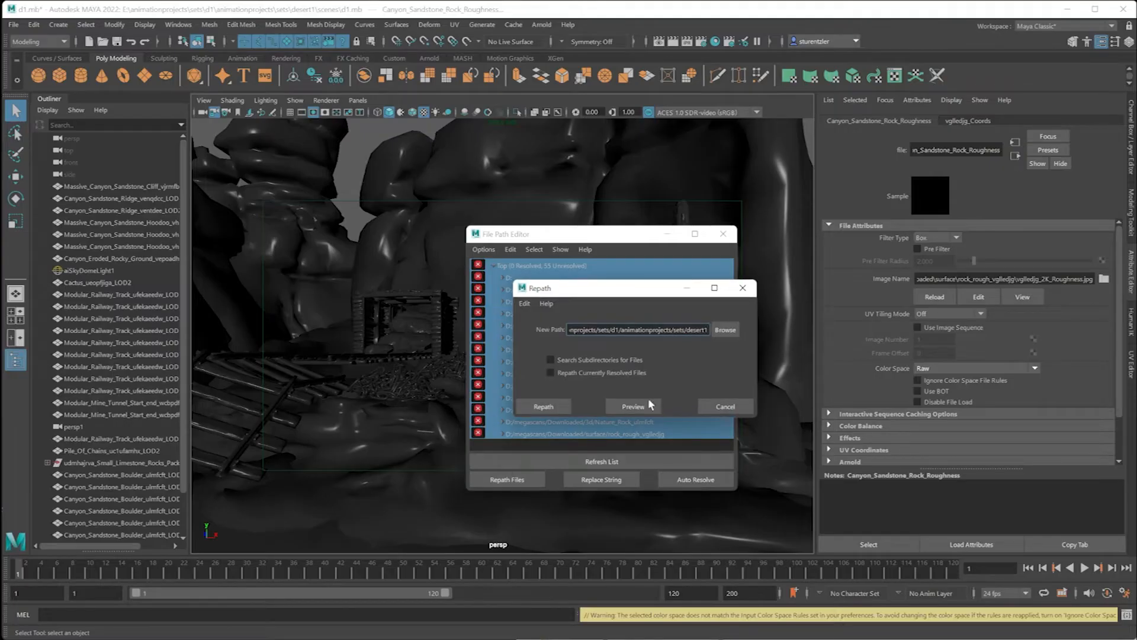
# Browse for the new repath directory, going up to E:\animationprojects\sets\d1
pyautogui.click(725, 329)
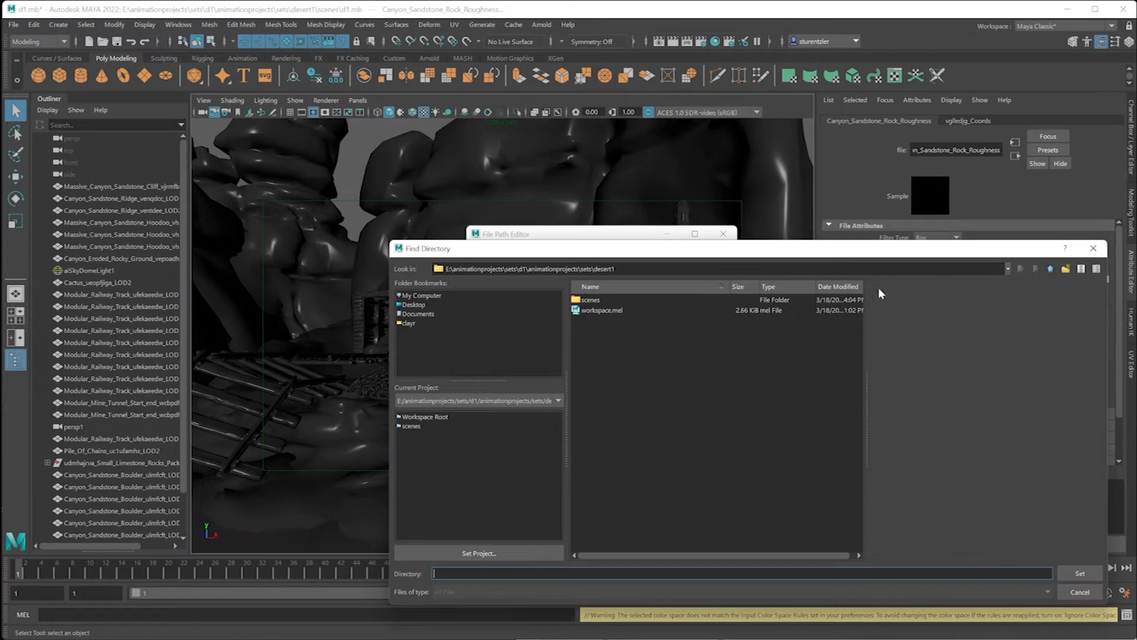
pyautogui.click(1047, 269)
pyautogui.click(1046, 268)
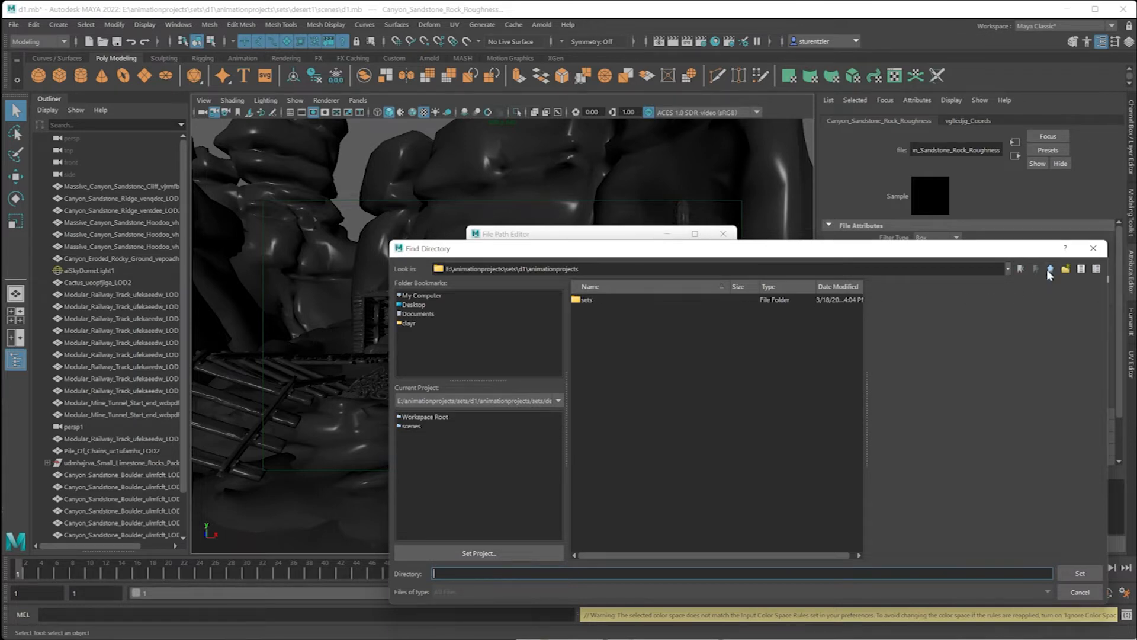
pyautogui.click(1050, 269)
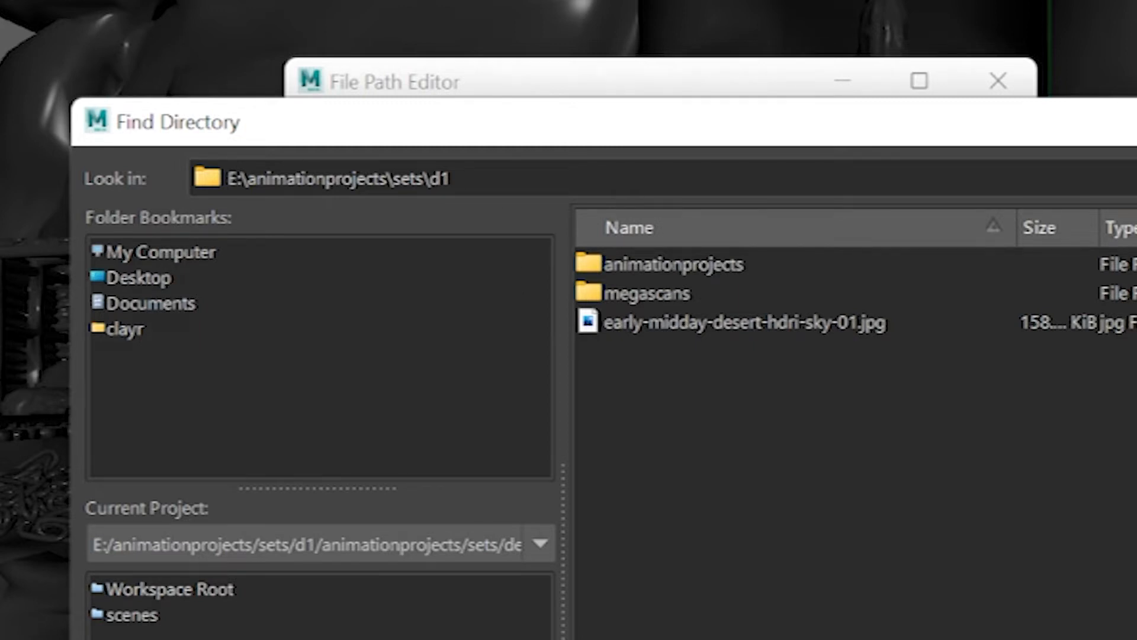
# Switch to File Explorer and examine the d1 folder's sky image and megascans texture subfolders, returning to Maya's directory chooser
pyautogui.hotkey('alt', 'Tab')
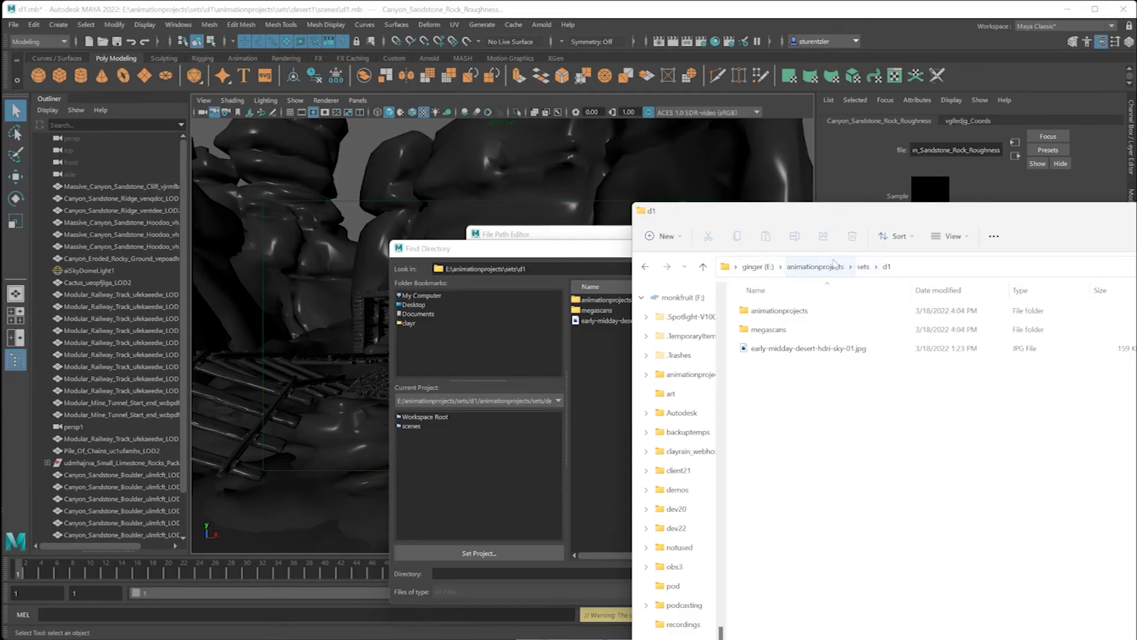
pyautogui.click(769, 353)
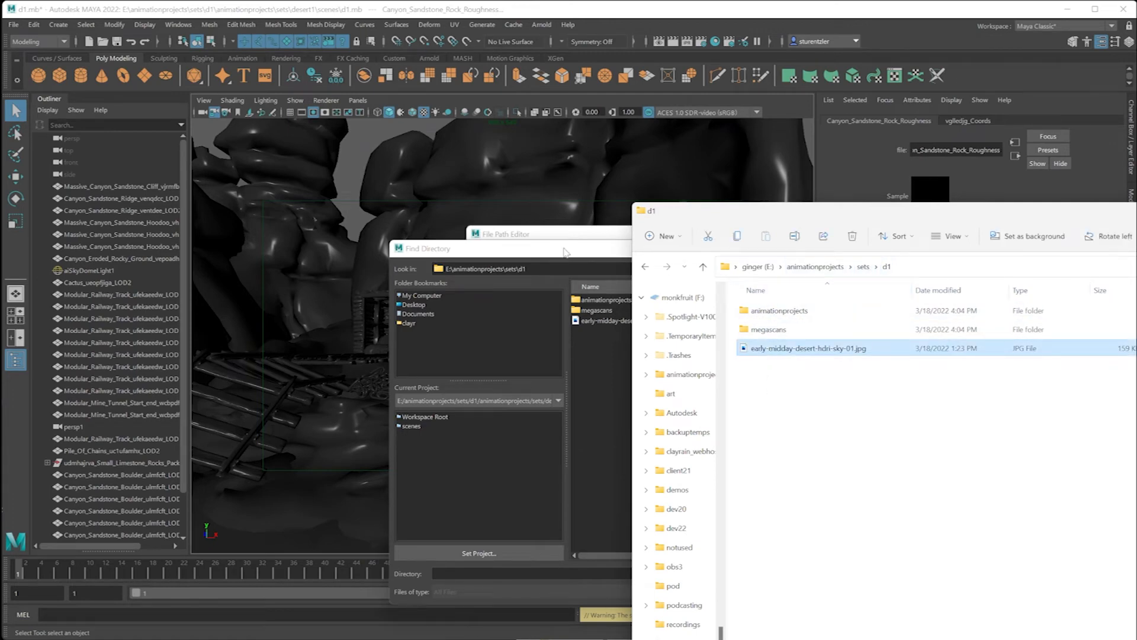
pyautogui.doubleClick(768, 329)
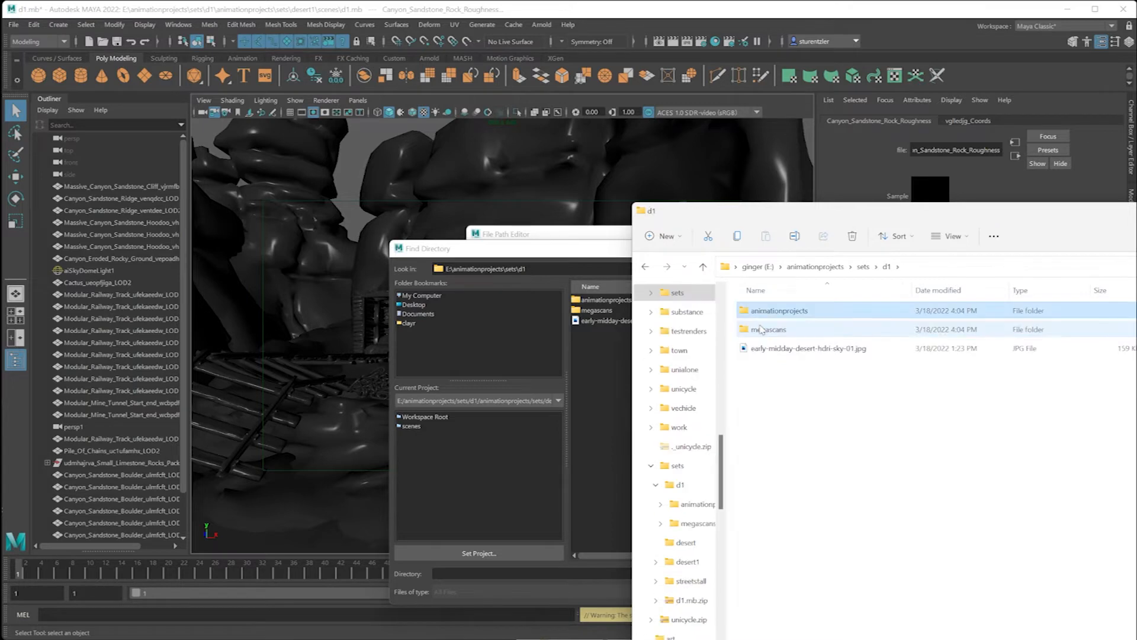
pyautogui.doubleClick(760, 312)
pyautogui.doubleClick(759, 314)
pyautogui.doubleClick(759, 314)
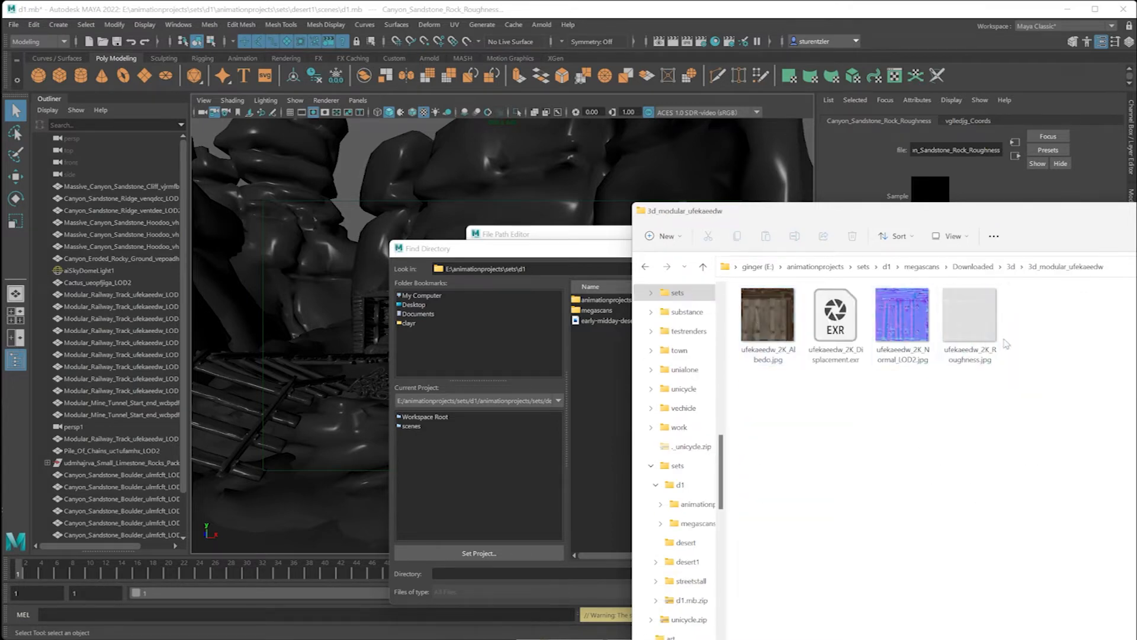
pyautogui.click(920, 267)
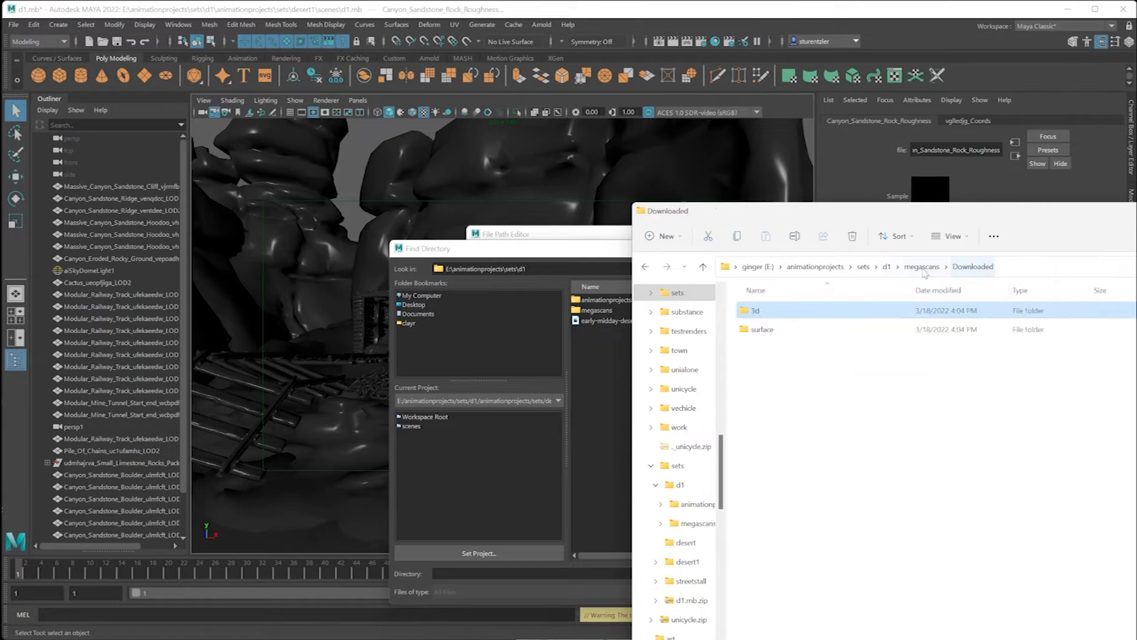
pyautogui.click(886, 267)
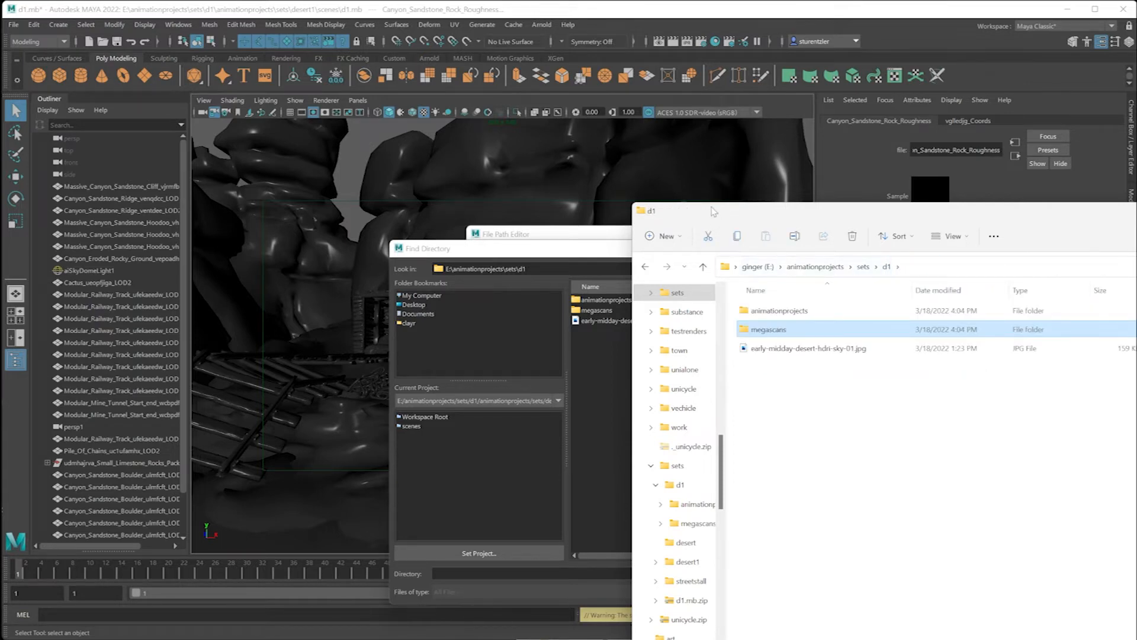
pyautogui.click(613, 243)
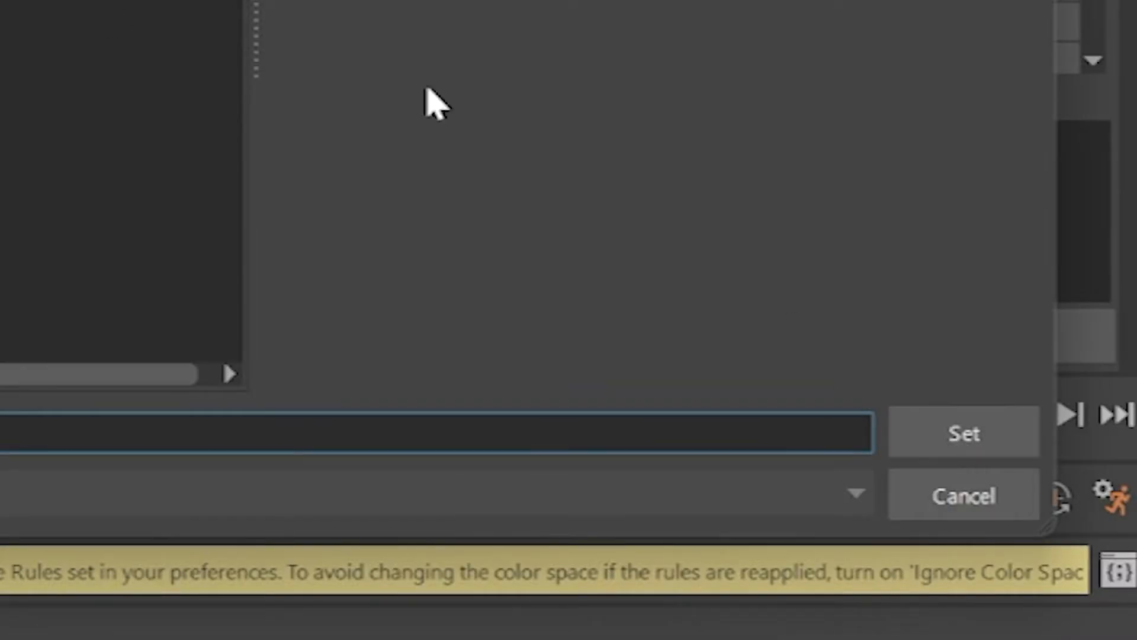
# Repath the selected files to E:/animationprojects/sets/d1 with Search Subdirectories for Files and Repath Currently Resolved Files enabled, and close the File Path Editor
pyautogui.click(971, 439)
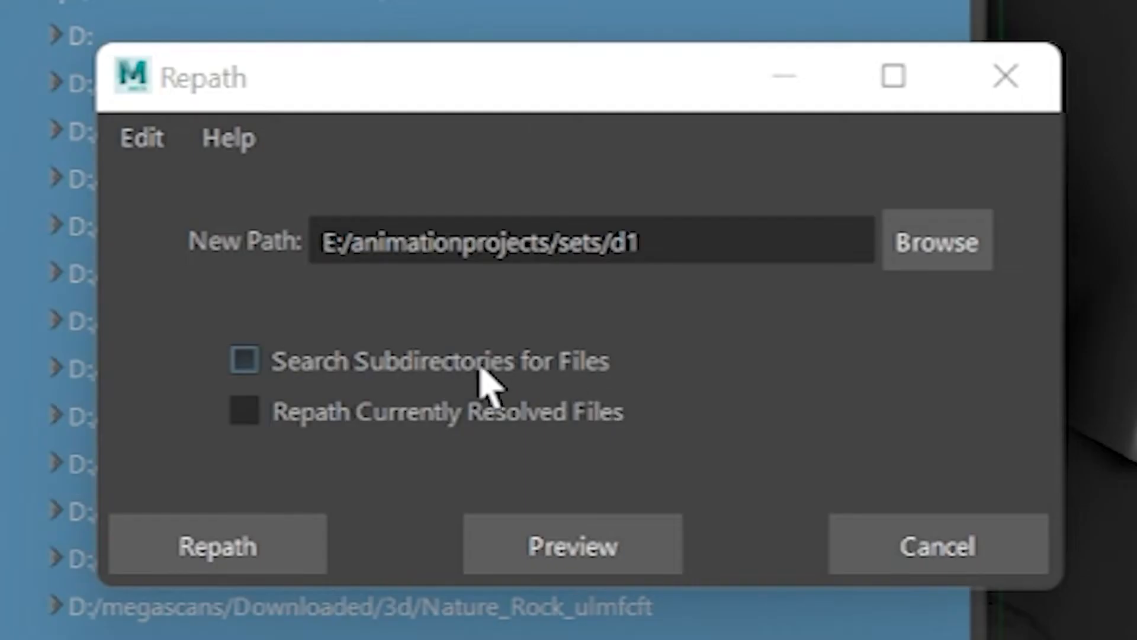
pyautogui.click(314, 363)
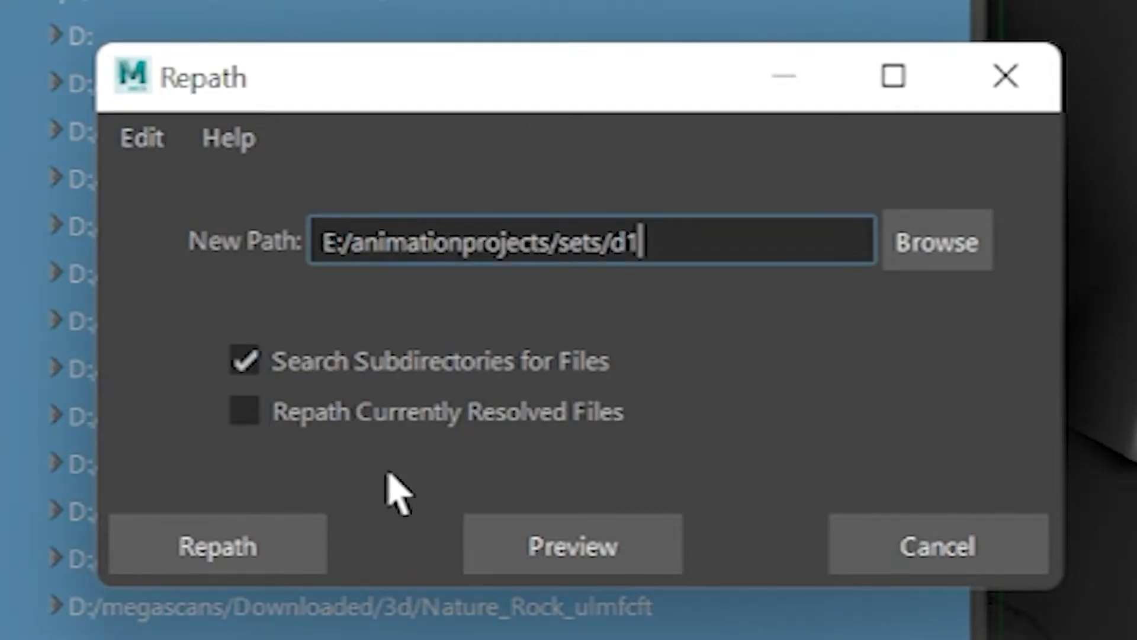
pyautogui.click(338, 431)
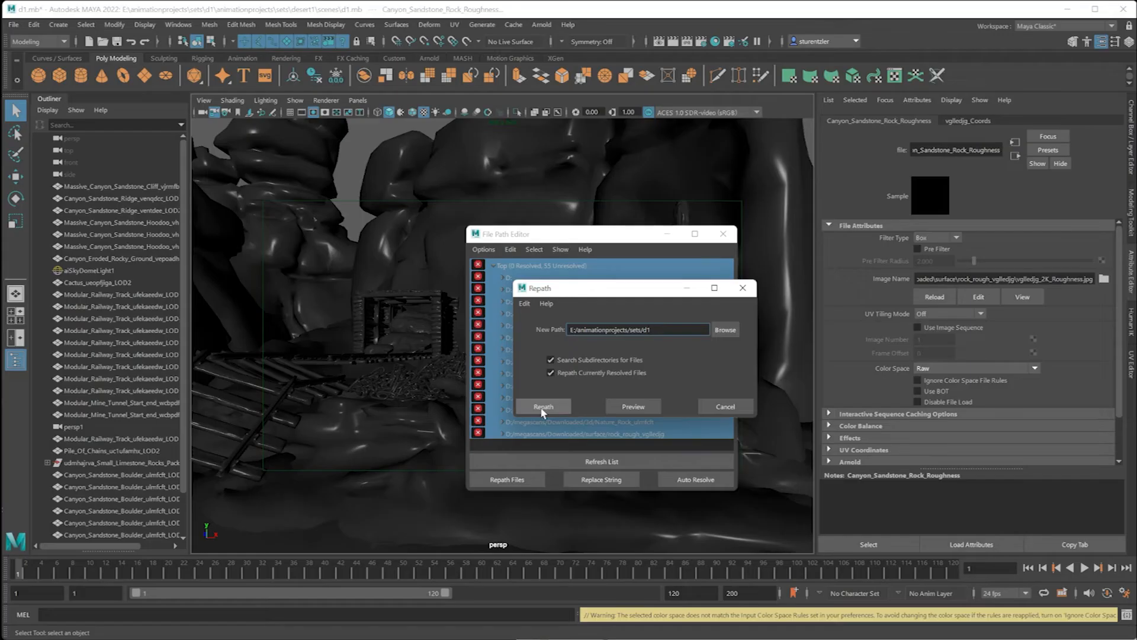
pyautogui.click(542, 407)
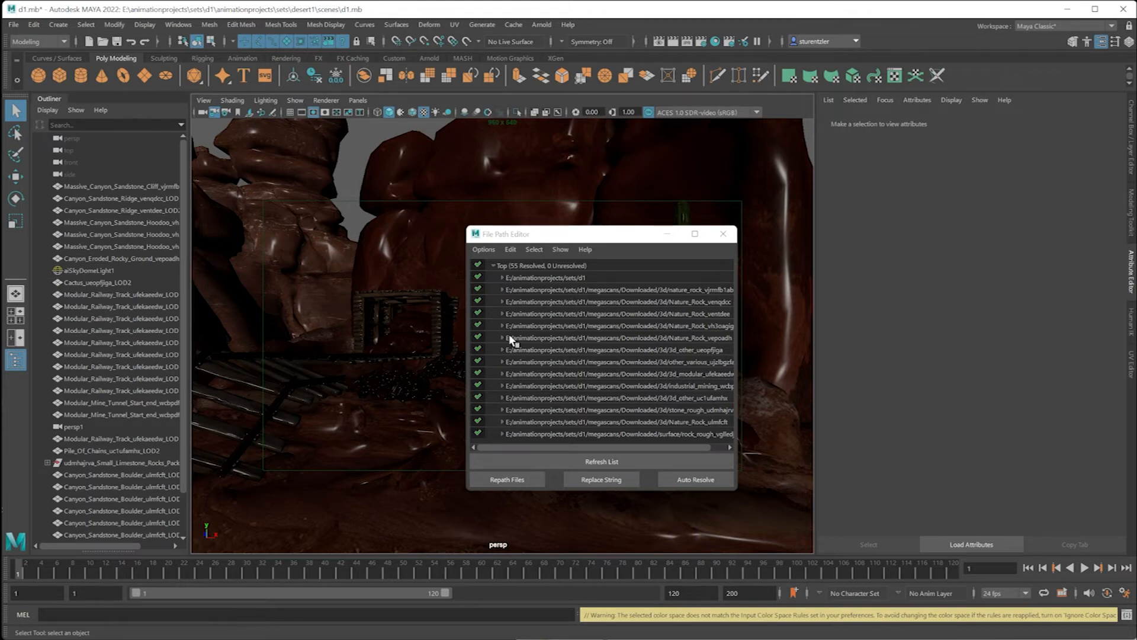
pyautogui.click(724, 242)
pyautogui.click(726, 235)
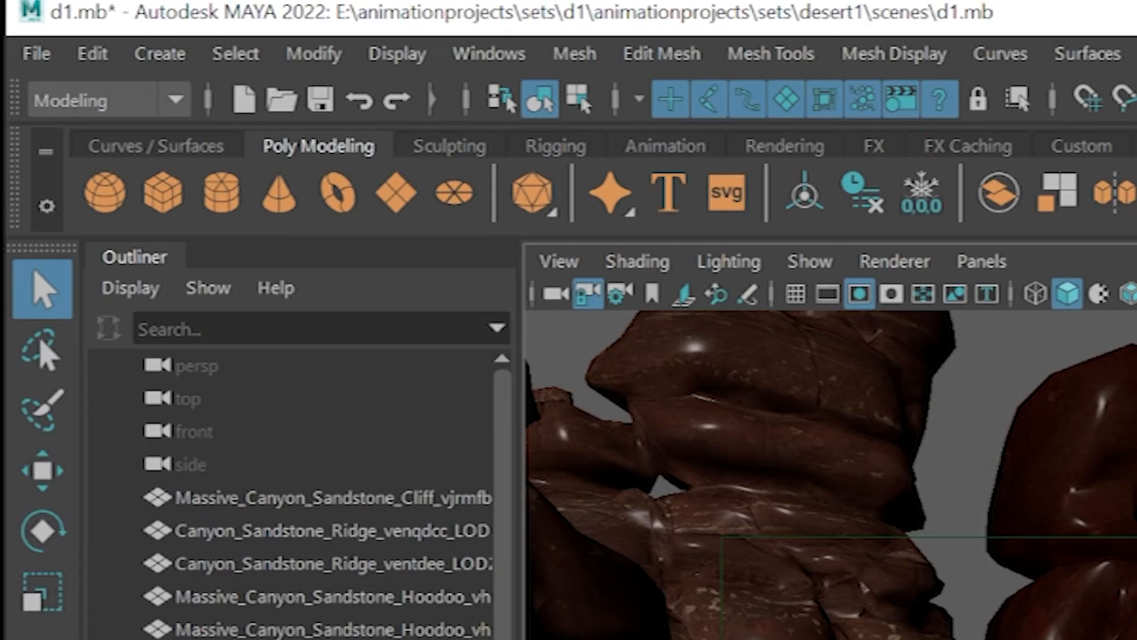
# Archive the scene with its external files, leaving unloaded references excluded and saving the modified scene first
pyautogui.click(34, 55)
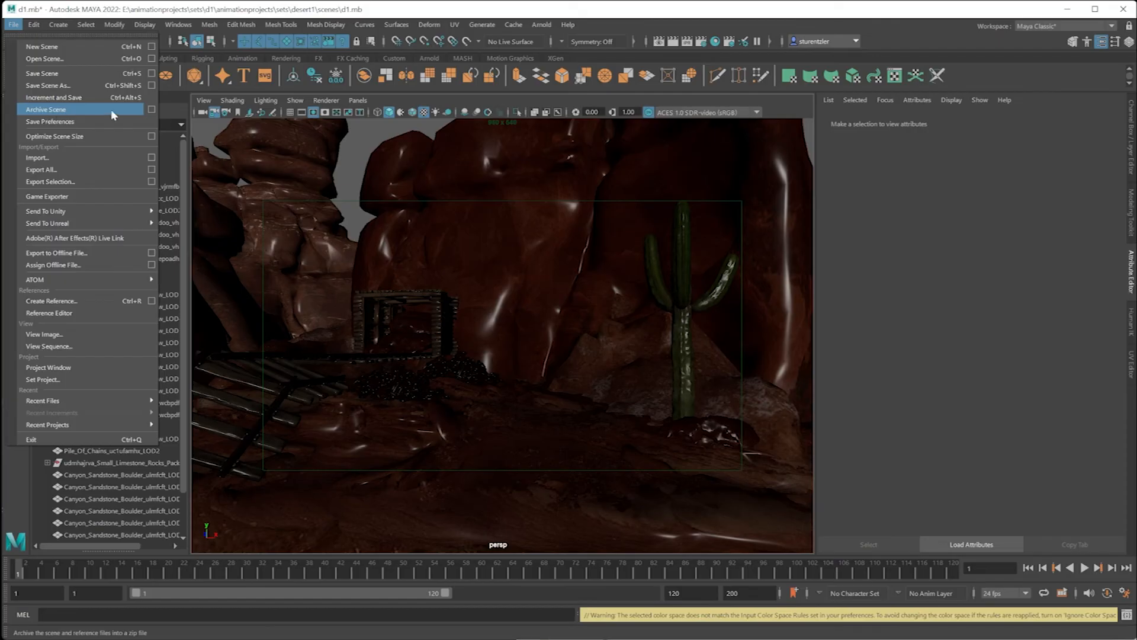
pyautogui.click(152, 110)
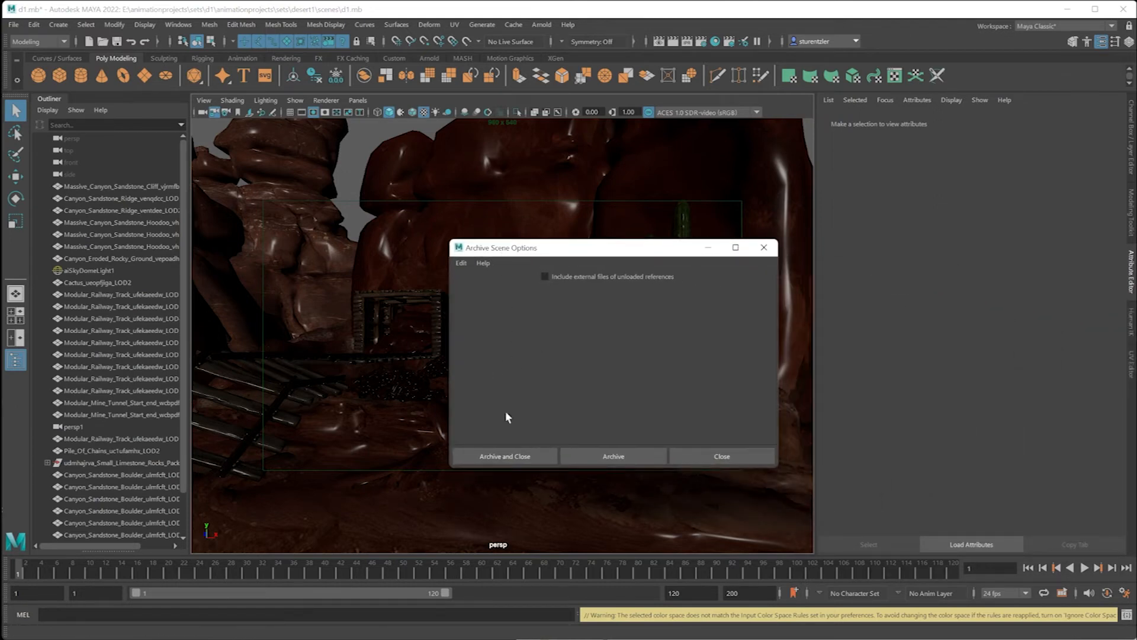
pyautogui.click(522, 457)
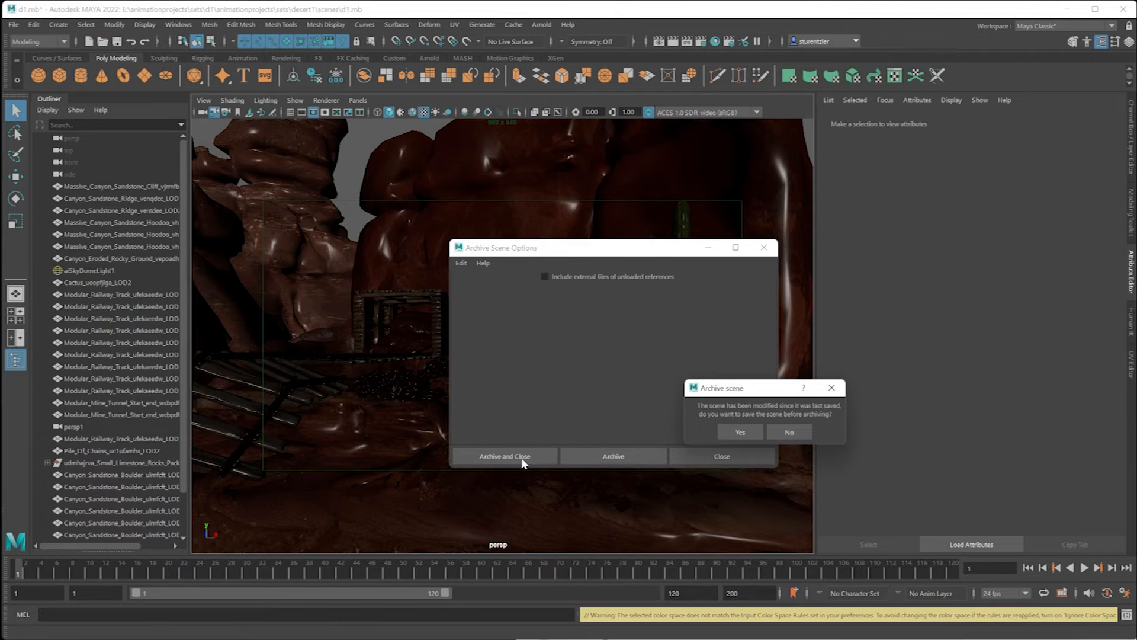
pyautogui.click(747, 431)
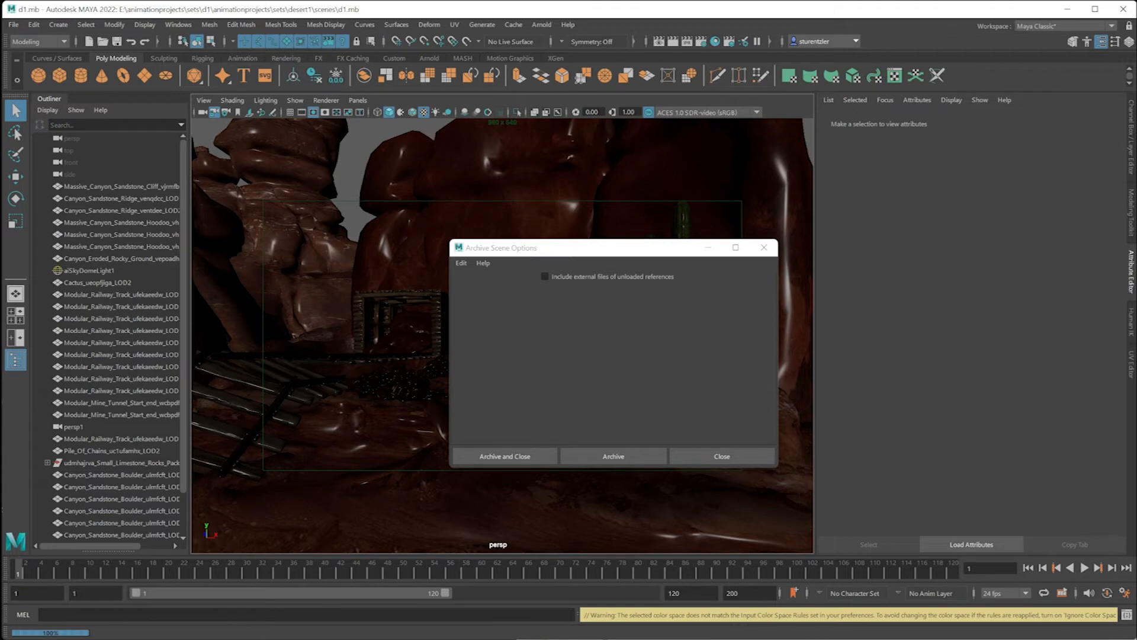
# Switch to File Explorer and open the archived scene's folder at E:\animationprojects\sets\d1\animationprojects\sets\desert1\scenes
pyautogui.click(739, 635)
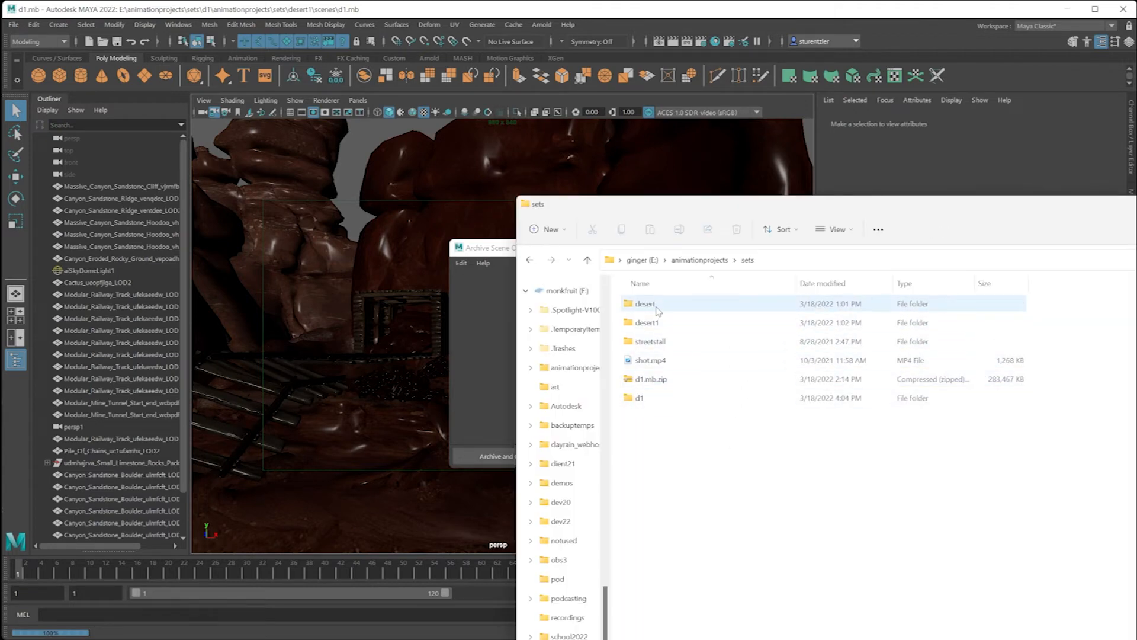
pyautogui.click(699, 259)
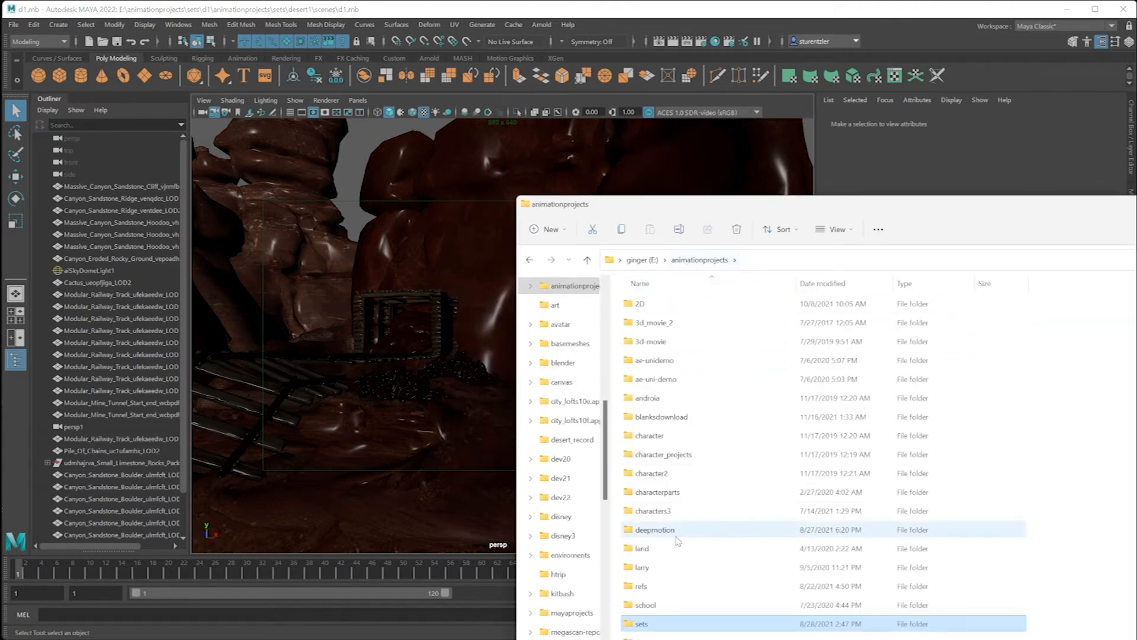
pyautogui.doubleClick(640, 625)
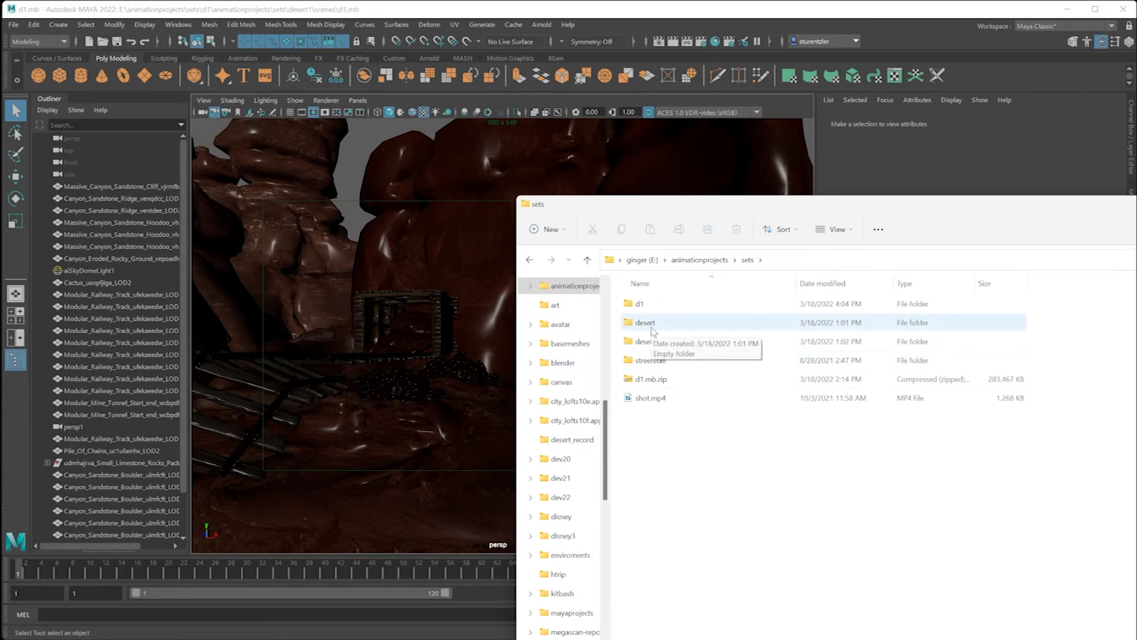
pyautogui.doubleClick(641, 305)
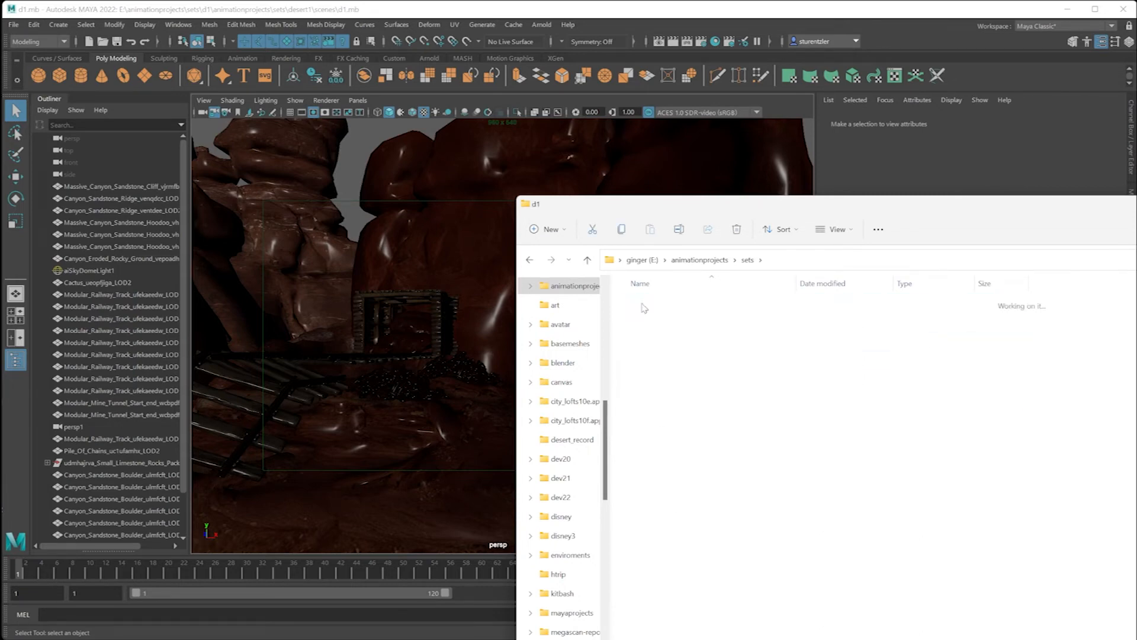
pyautogui.click(650, 306)
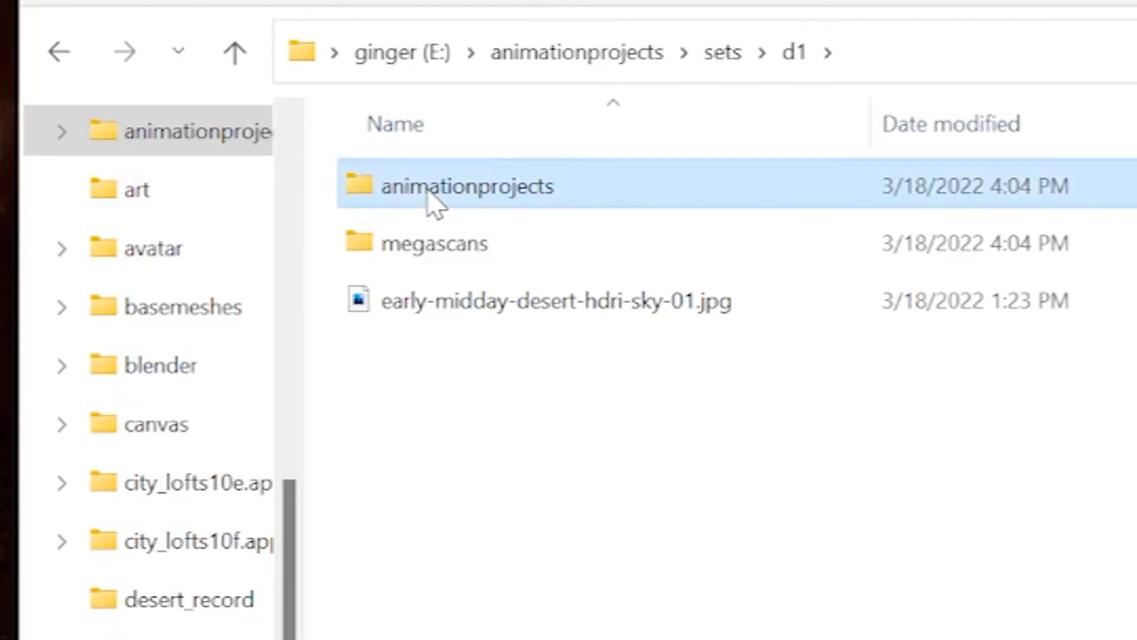
pyautogui.doubleClick(429, 192)
pyautogui.doubleClick(429, 193)
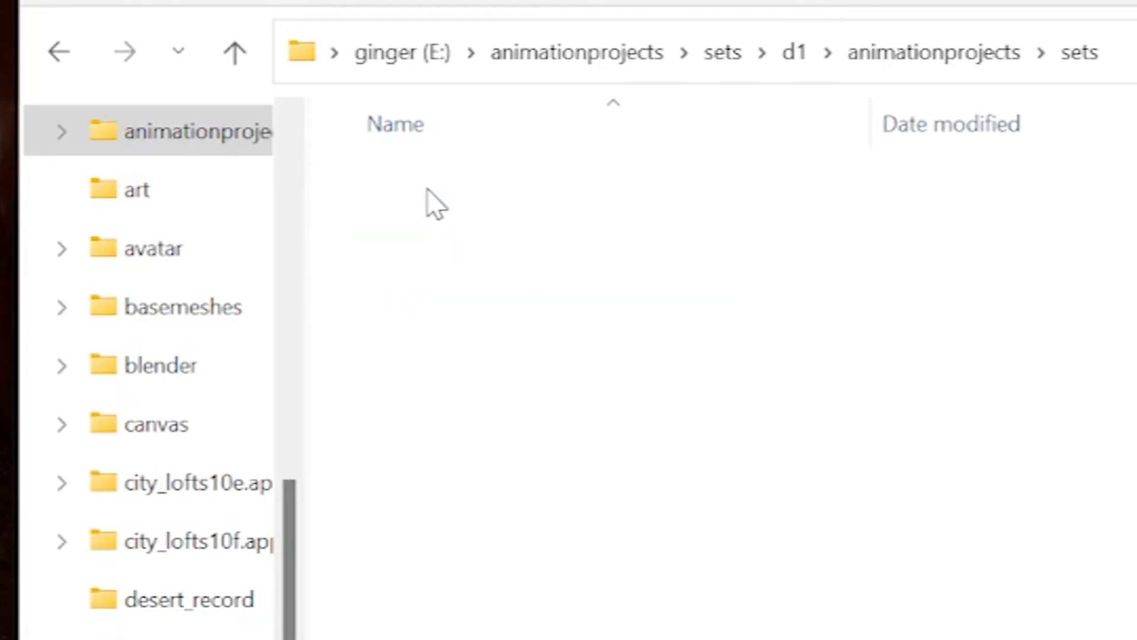
pyautogui.doubleClick(429, 192)
pyautogui.doubleClick(433, 203)
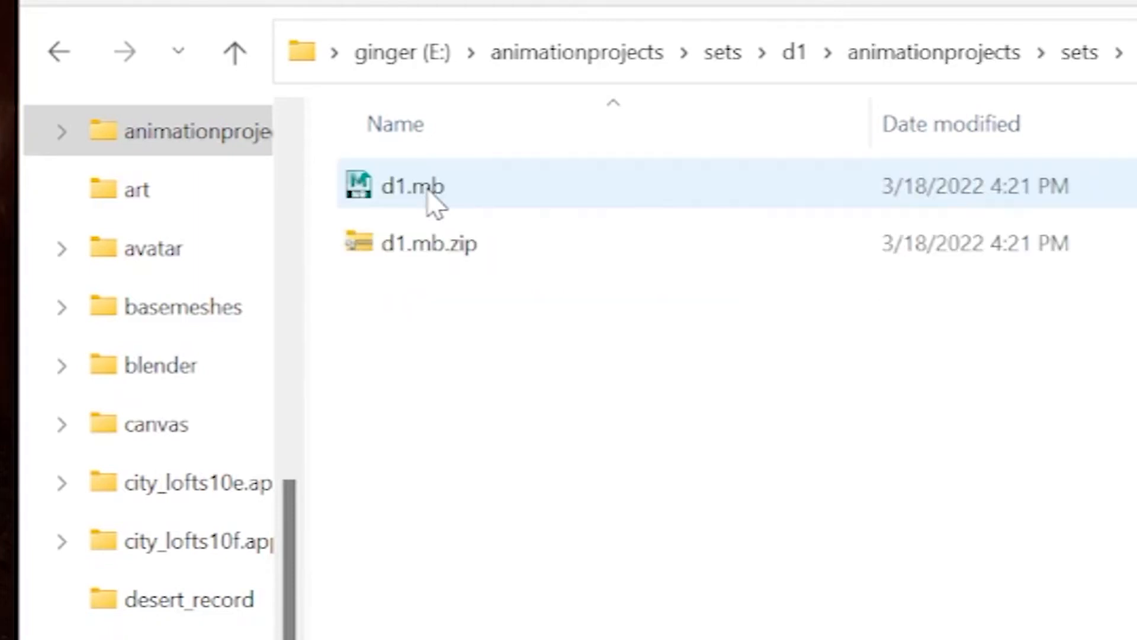
# Copy d1.mb.zip from the scenes folder and create a folder named mayaagain in E:\animationprojects\sets
pyautogui.click(409, 249)
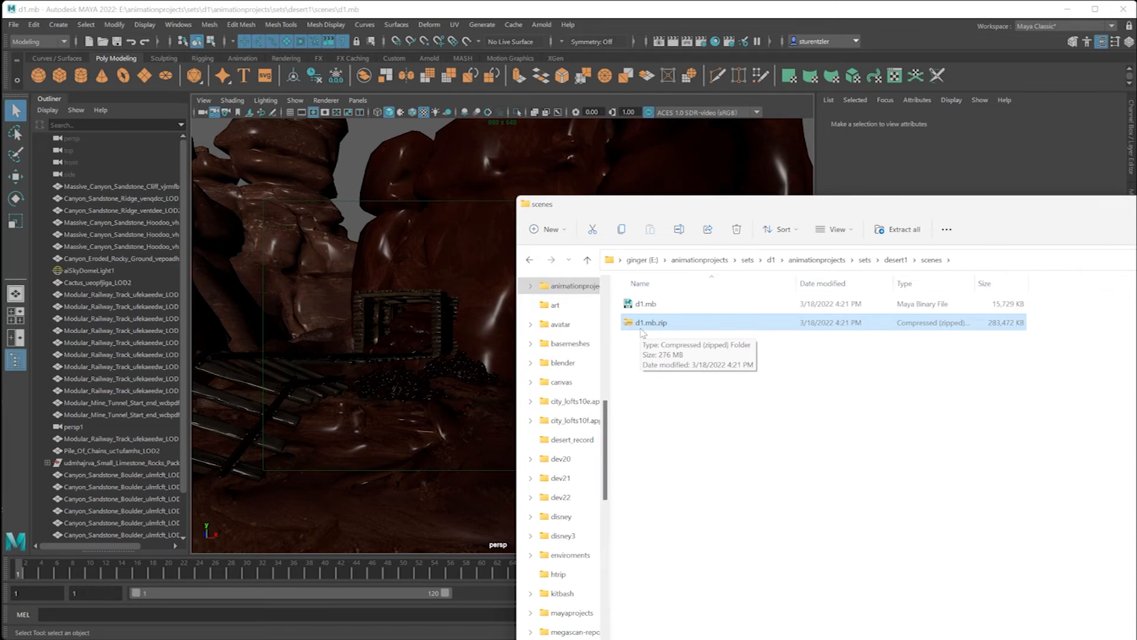
pyautogui.click(635, 325)
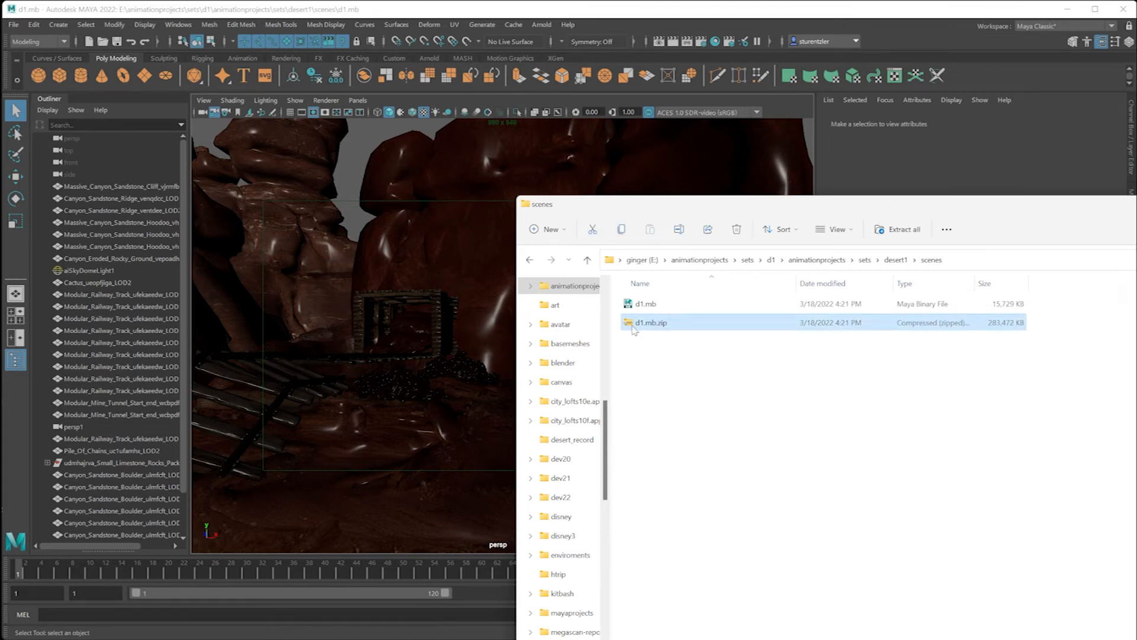
pyautogui.click(748, 259)
pyautogui.rightClick(696, 501)
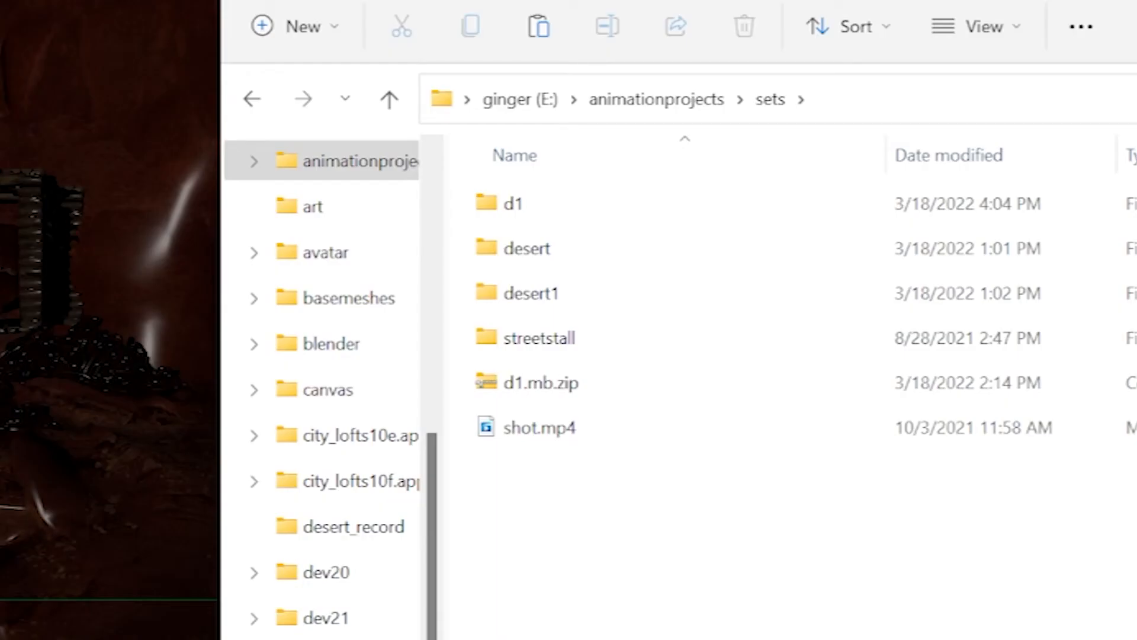
pyautogui.hotkey('ctrl', 'shift', 'n')
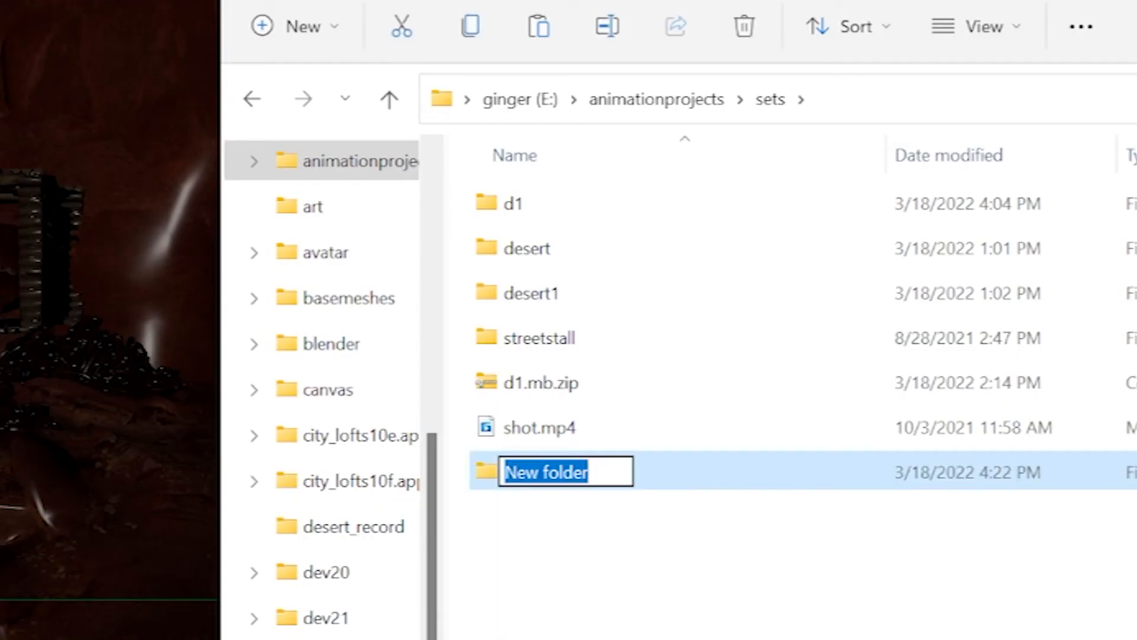
pyautogui.write('mayaagain')
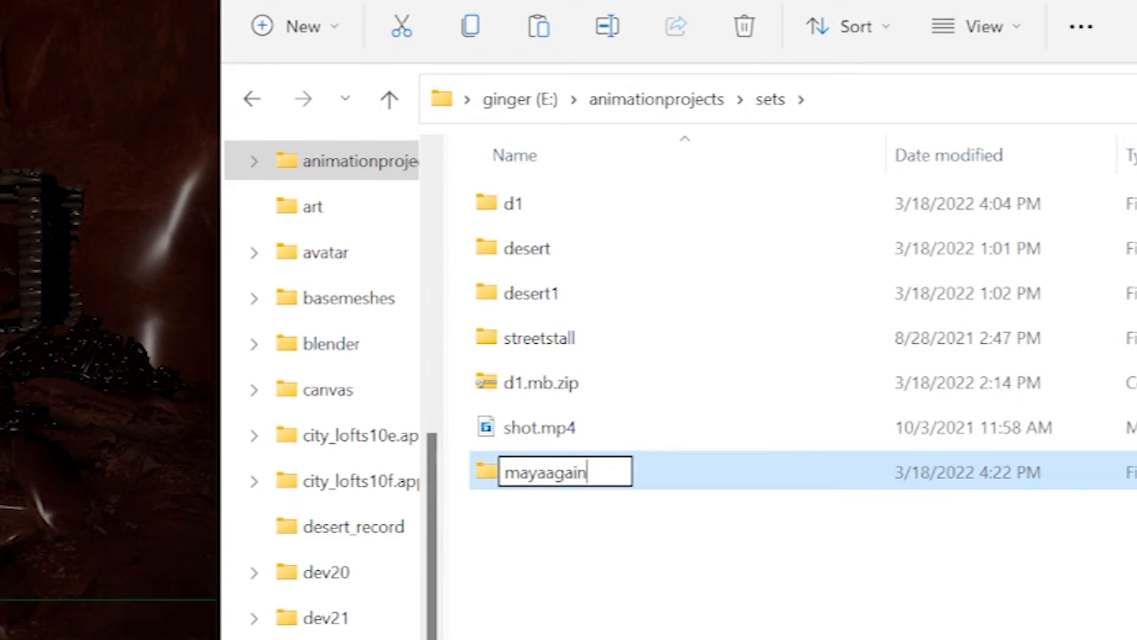
pyautogui.press('Return')
# Paste d1.mb.zip into the mayaagain folder and extract it to E:\animationprojects\sets\mayaagain\d1.mb
pyautogui.doubleClick(482, 474)
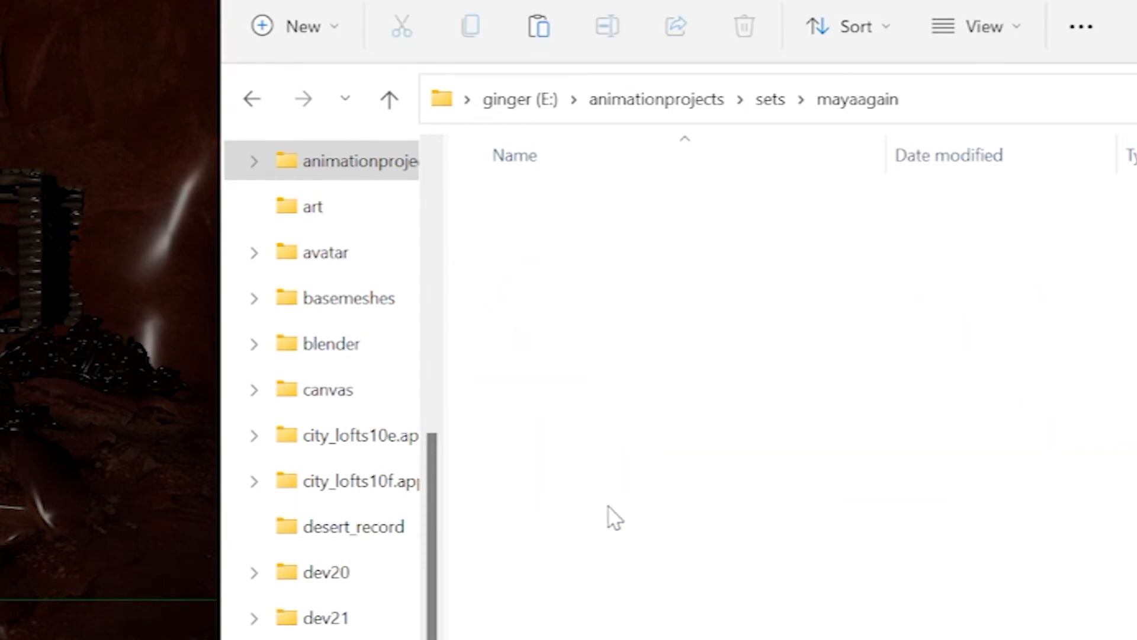
pyautogui.hotkey('ctrl', 'v')
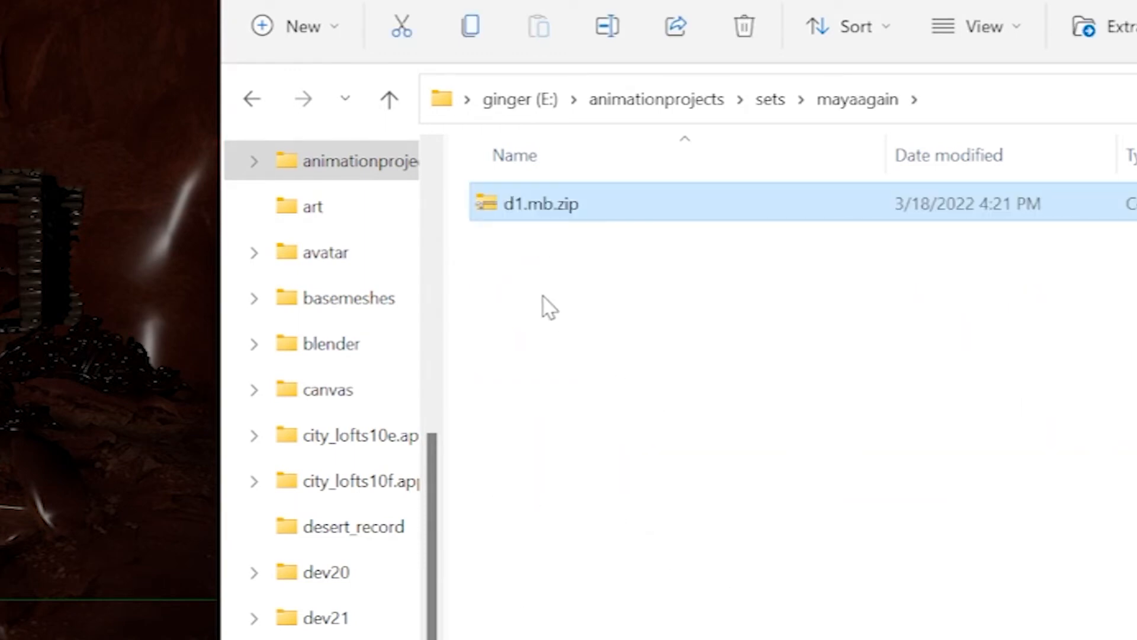
pyautogui.rightClick(508, 207)
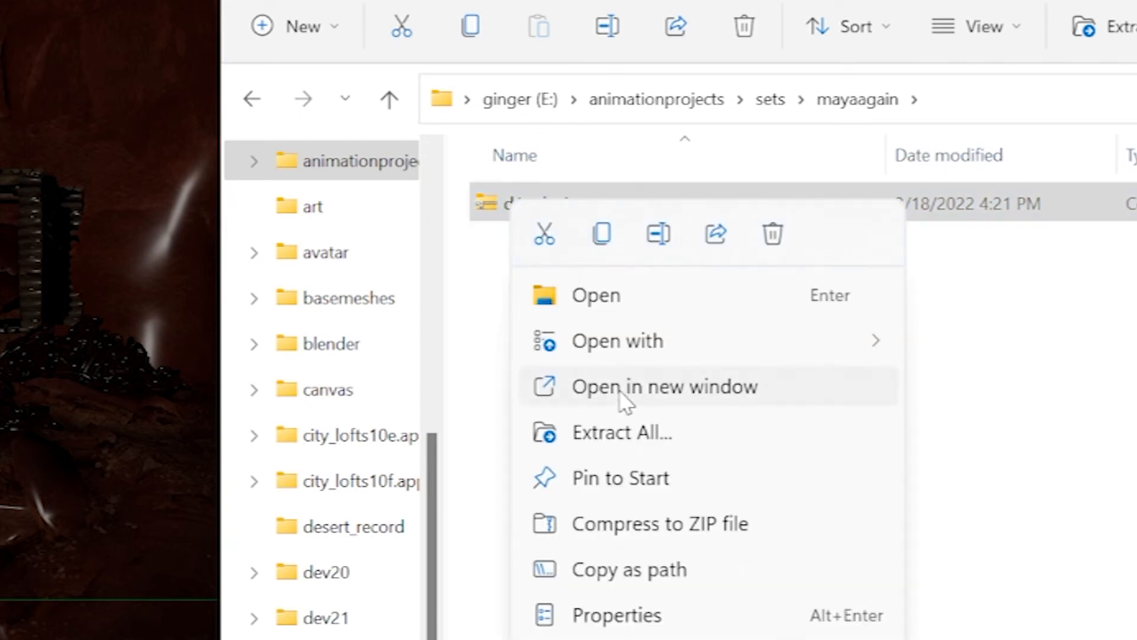
pyautogui.click(621, 431)
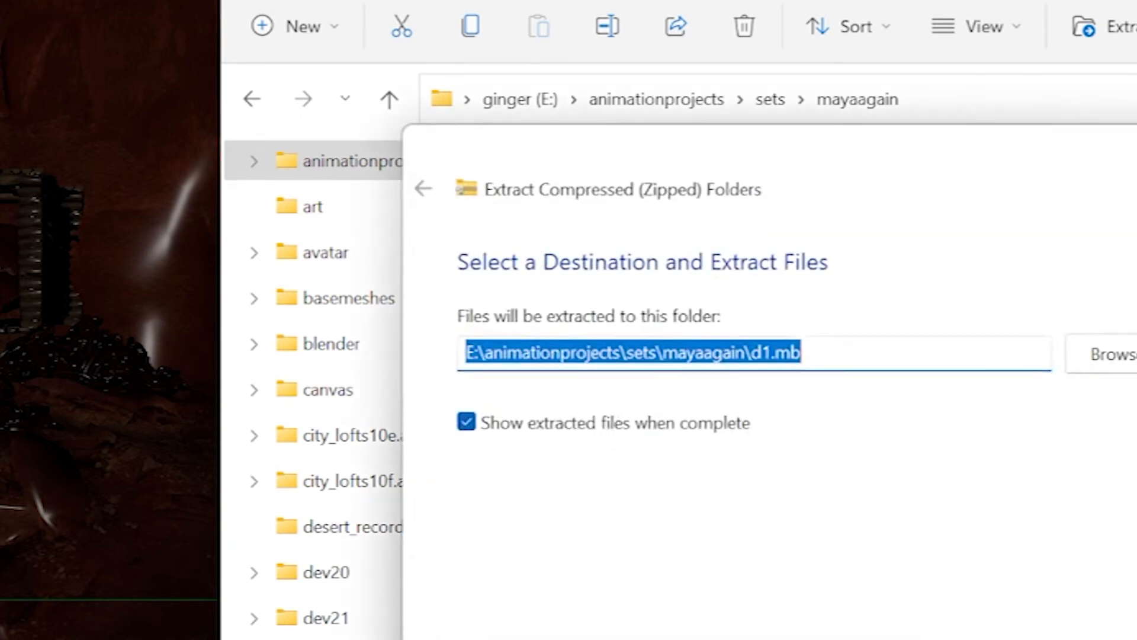
pyautogui.press('Return')
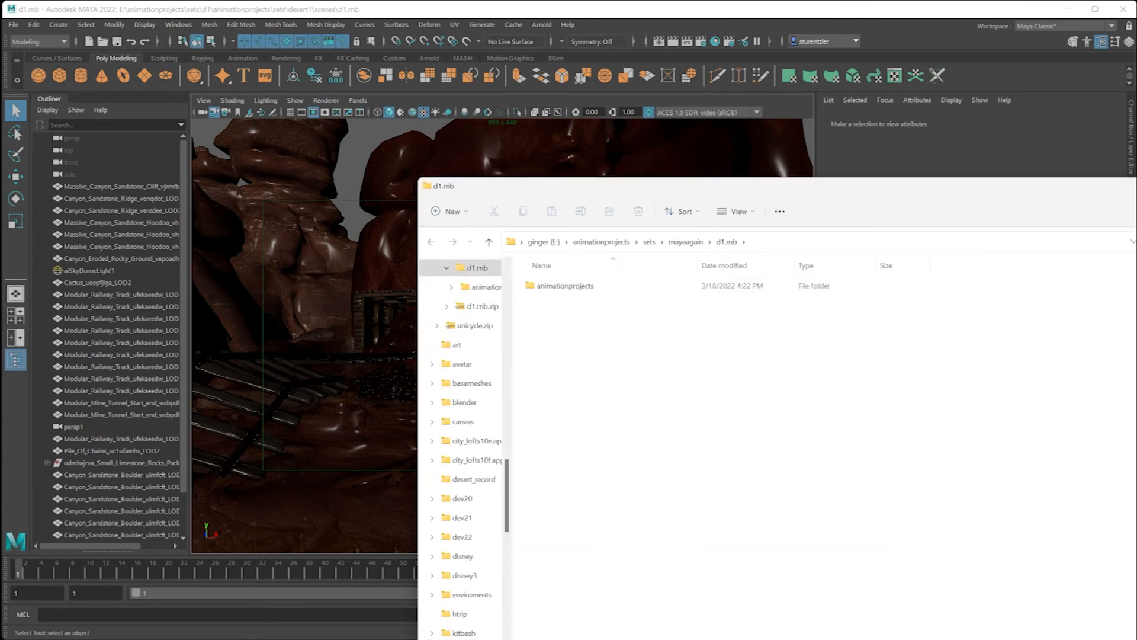
# Examine the extracted archive's nested folders down to animationprojects\sets\d1
pyautogui.doubleClick(566, 289)
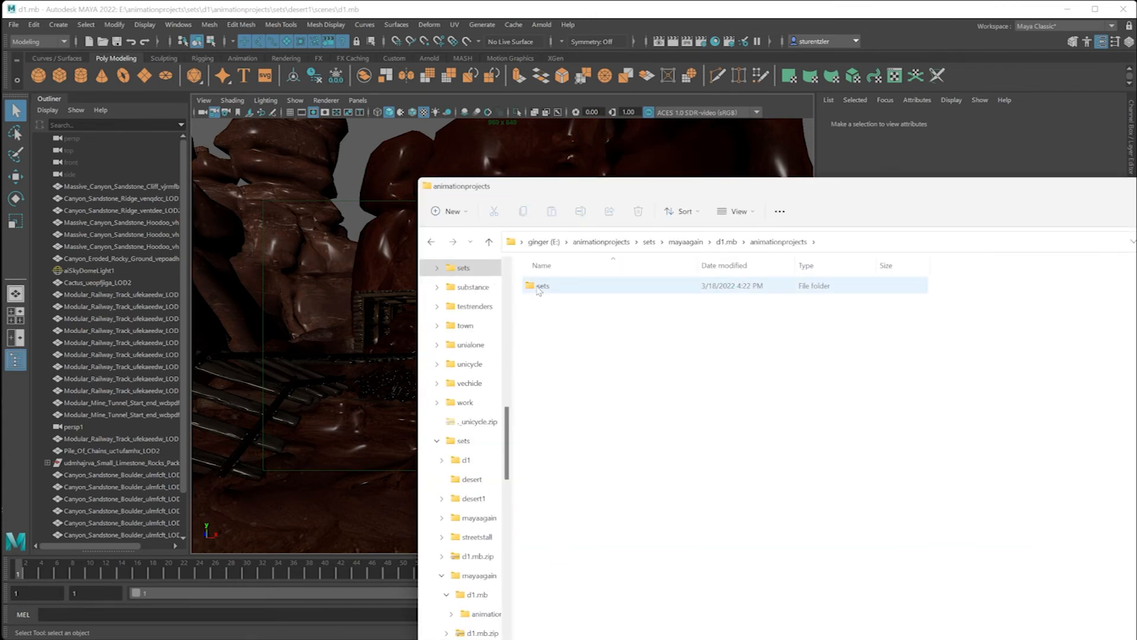
pyautogui.doubleClick(541, 288)
pyautogui.doubleClick(540, 287)
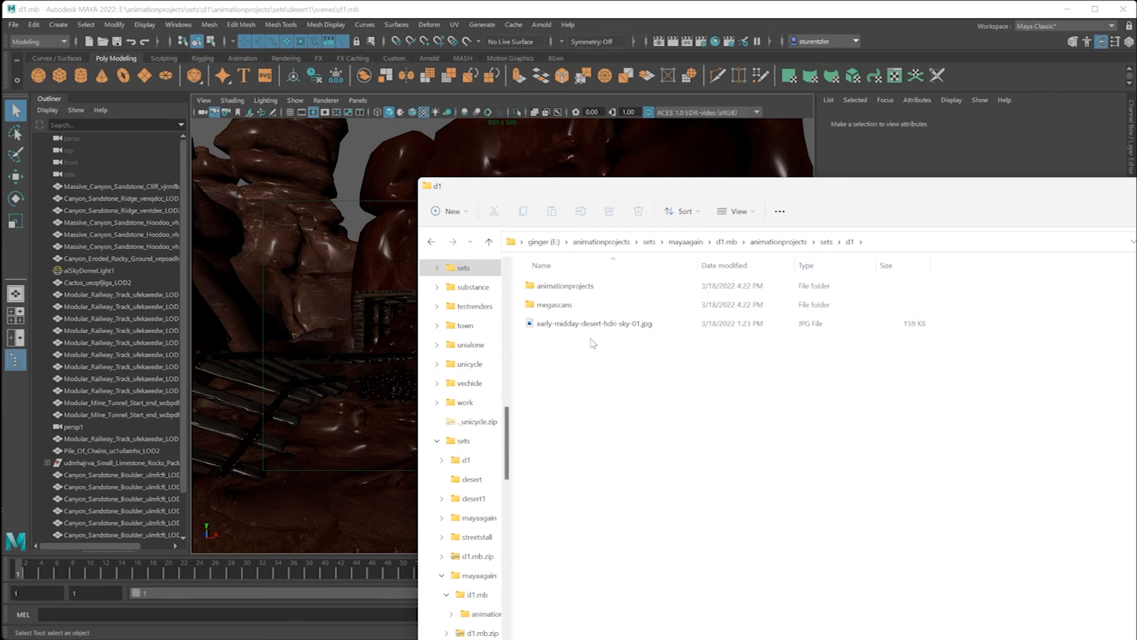
# Switch back to Maya and open the File Path Editor for the scene
pyautogui.click(187, 4)
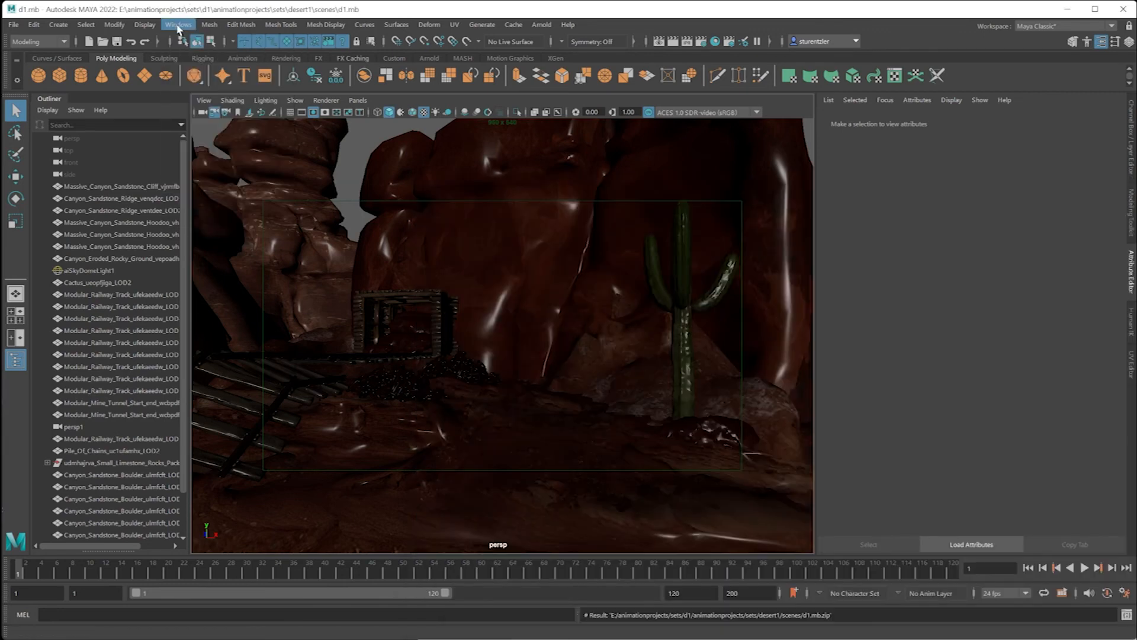
pyautogui.click(178, 26)
pyautogui.moveTo(202, 75)
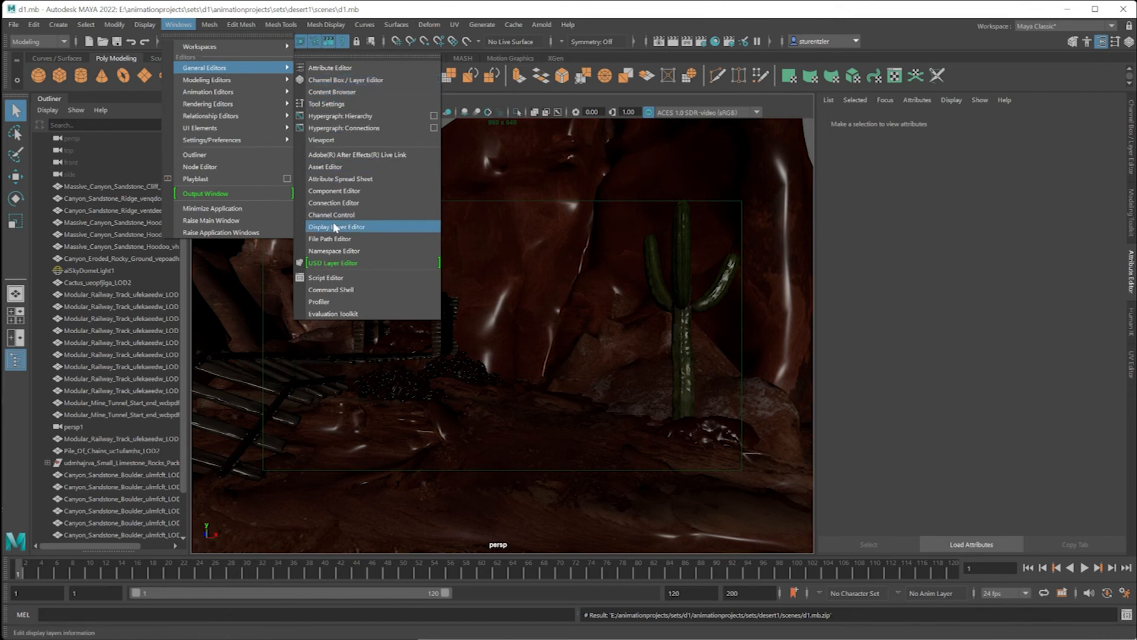
pyautogui.click(332, 239)
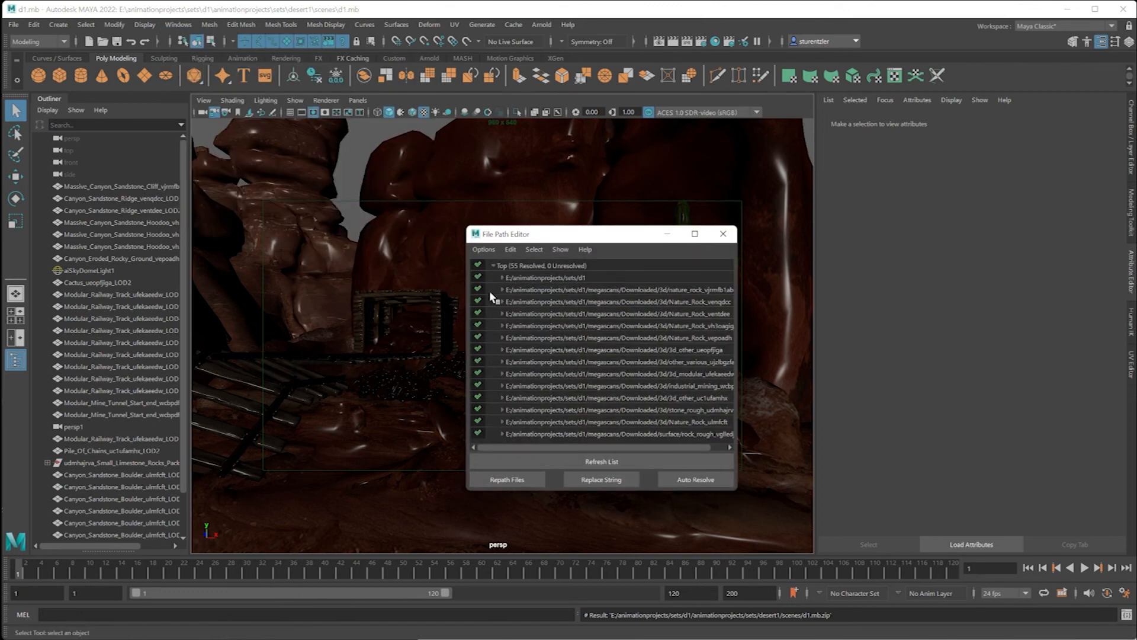
# Select all file paths under Top and set E:/animationprojects/sets/d1 as the new path for repathing them
pyautogui.click(516, 265)
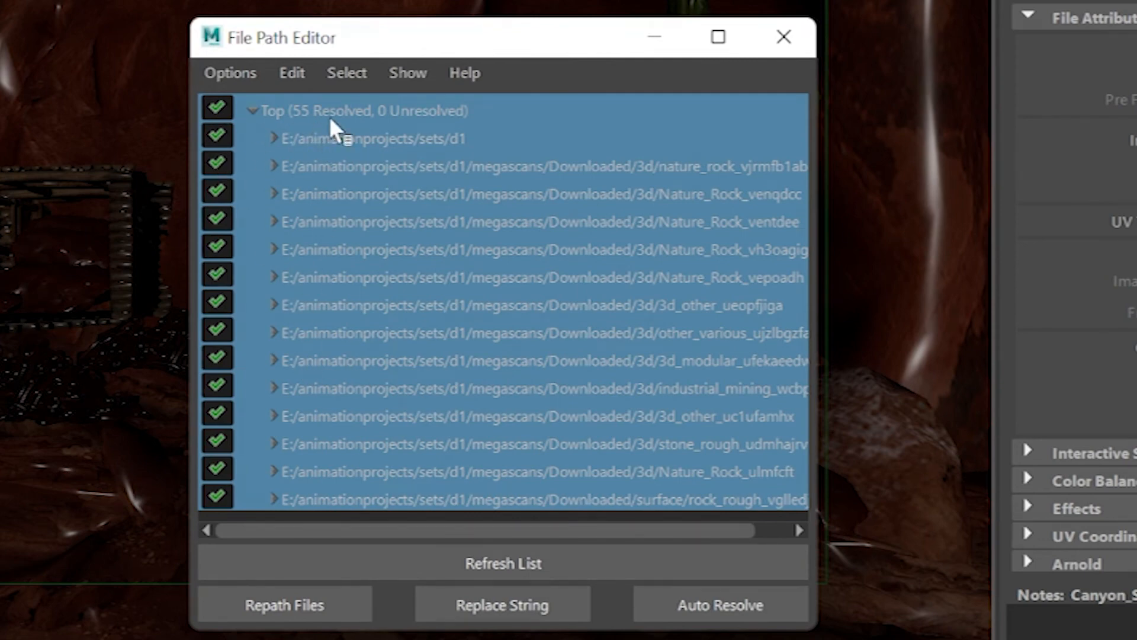
pyautogui.click(328, 611)
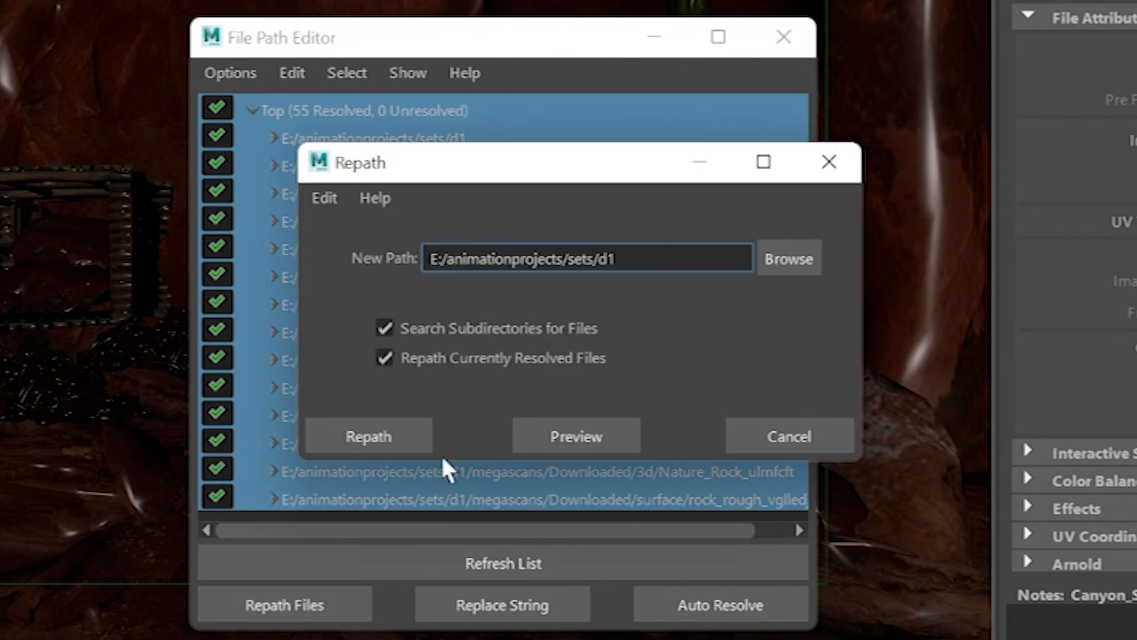
pyautogui.click(786, 258)
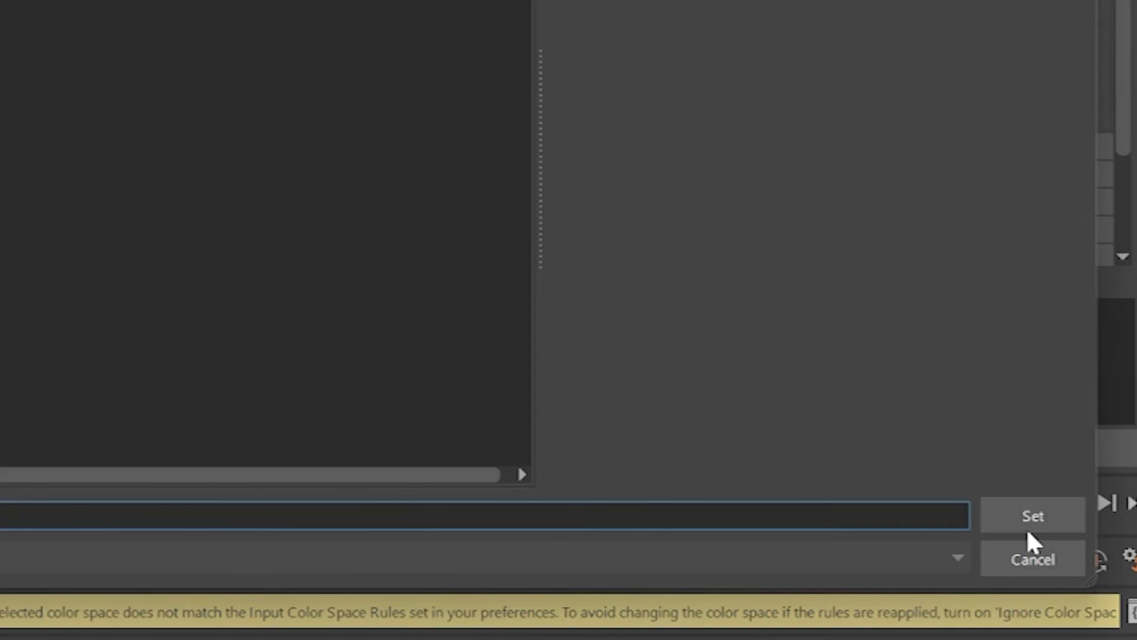
pyautogui.click(1024, 524)
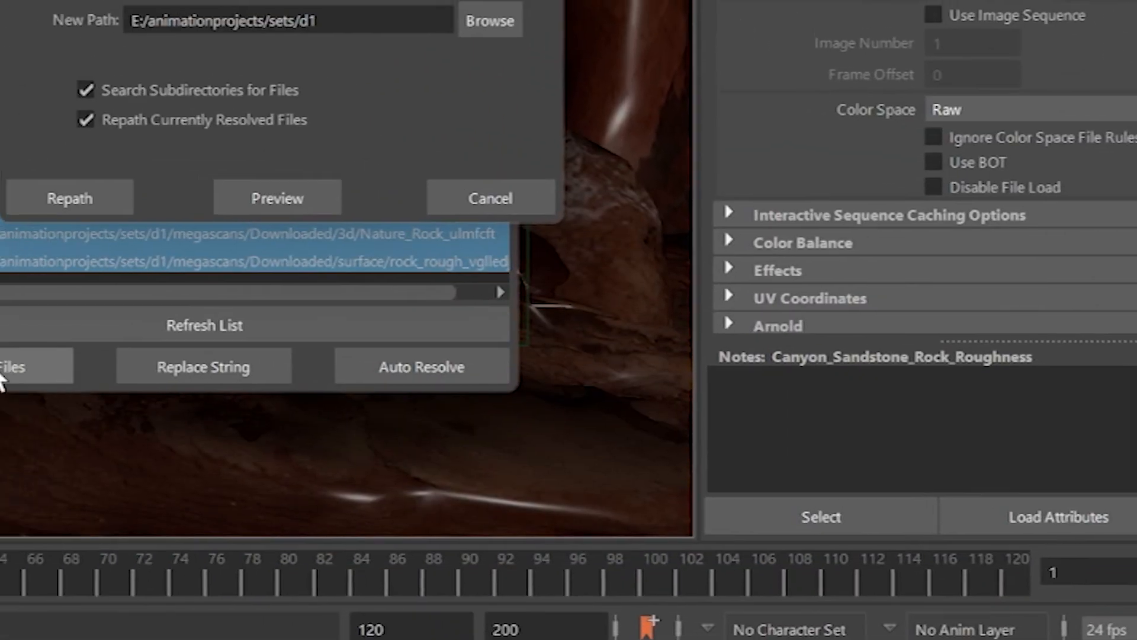